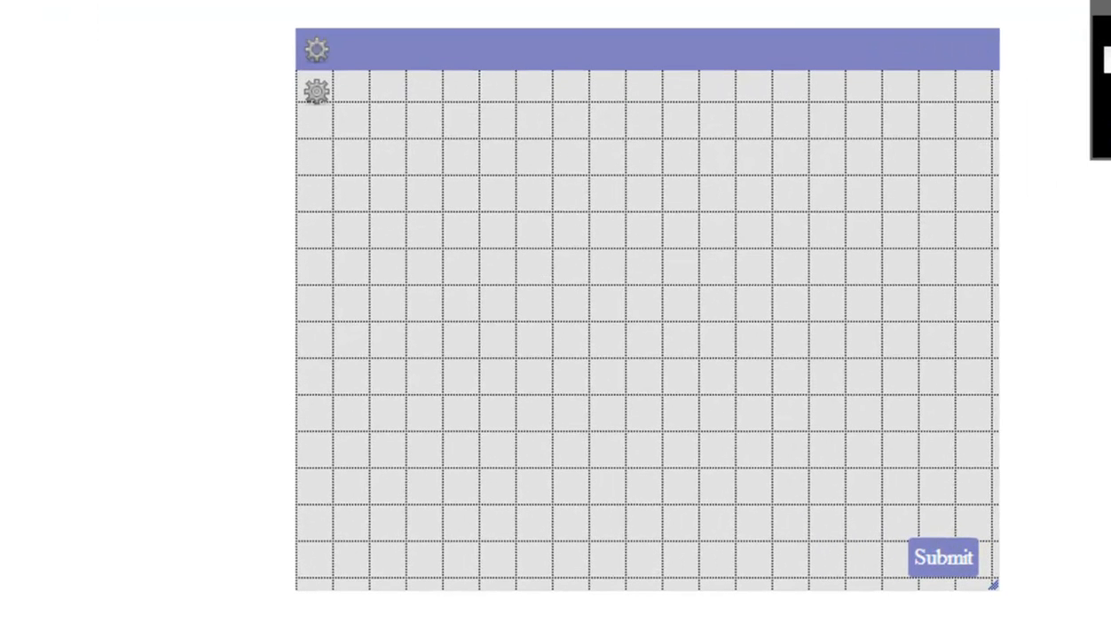
# - Resize the empty form canvas shorter and narrower, leaving the Submit button at lower right
pyautogui.moveTo(622, 590); pyautogui.dragTo(630, 557)
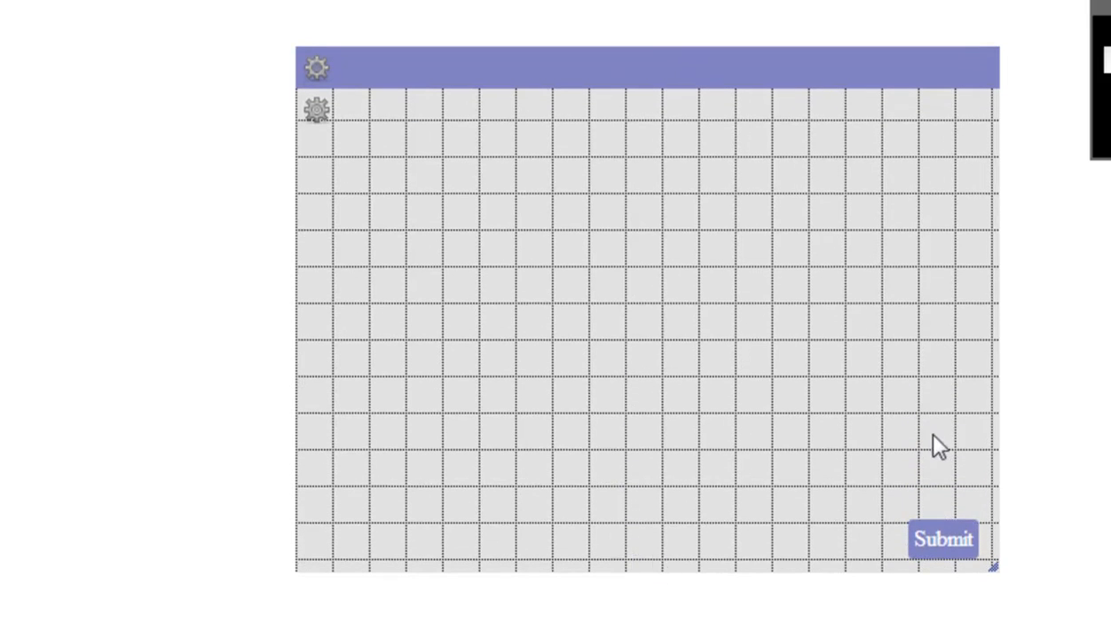
pyautogui.moveTo(1001, 403); pyautogui.dragTo(1051, 403)
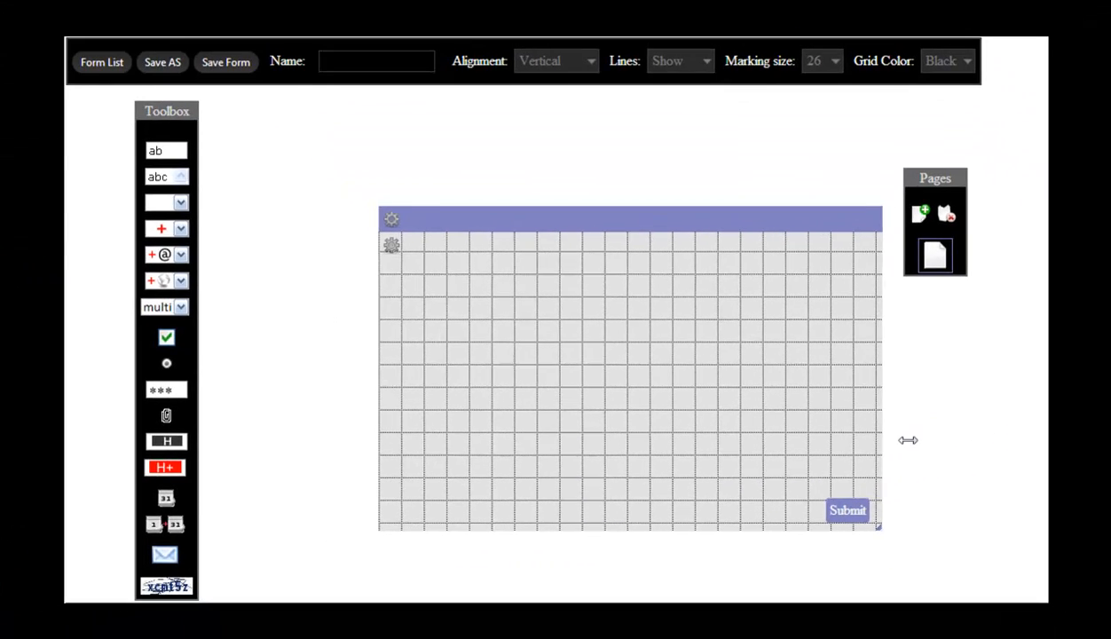
pyautogui.moveTo(907, 439); pyautogui.dragTo(849, 445)
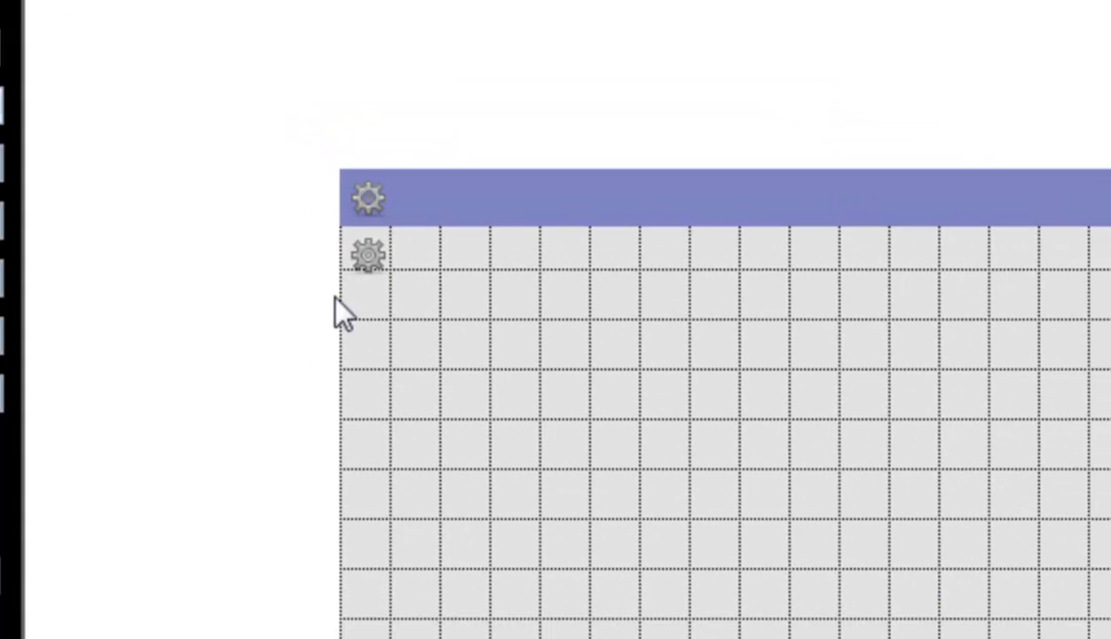
# - Title the form 'Contact Form', 40 high, centred, with a #000000 to #575157 gradient
pyautogui.click(368, 198)
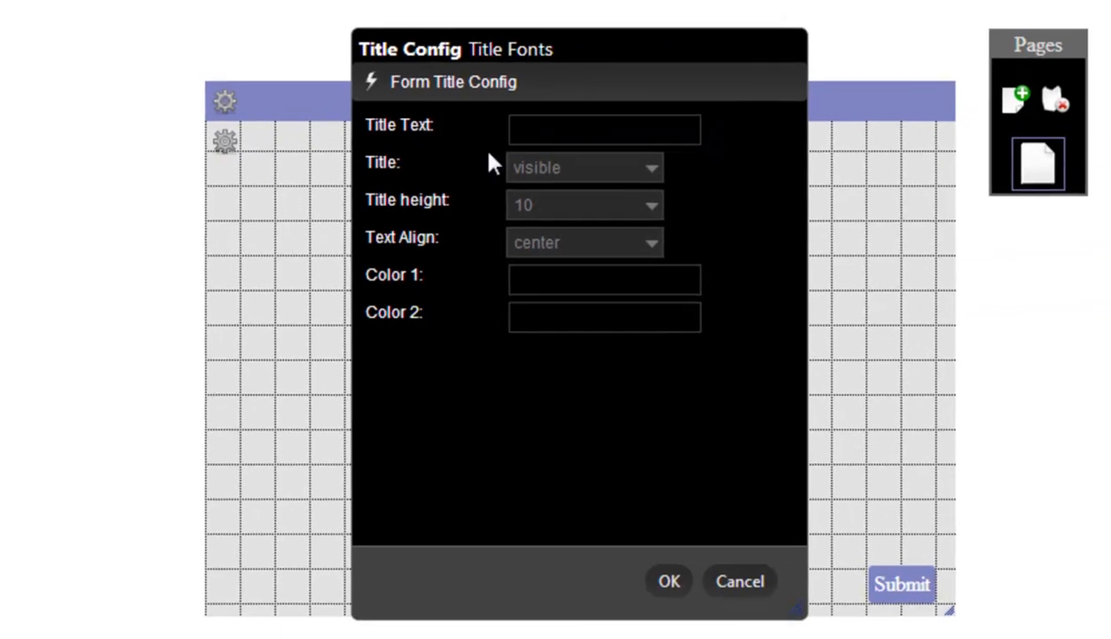
pyautogui.click(550, 129)
pyautogui.write('Contact Form')
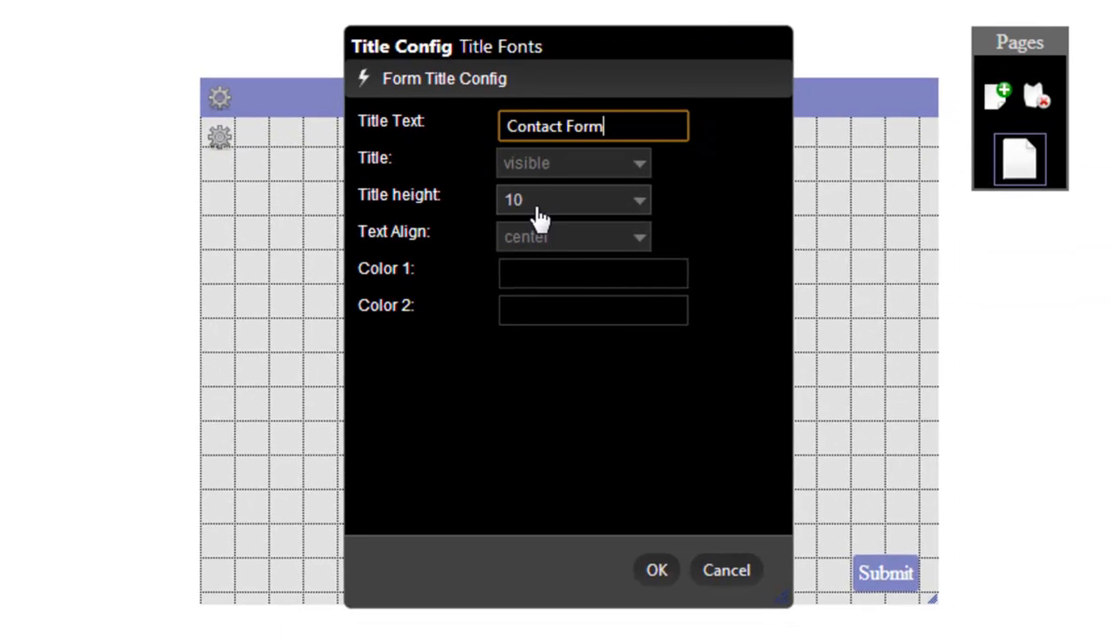
pyautogui.click(544, 209)
pyautogui.click(517, 298)
pyautogui.click(568, 274)
pyautogui.click(936, 488)
pyautogui.click(567, 310)
pyautogui.click(527, 471)
pyautogui.click(936, 527)
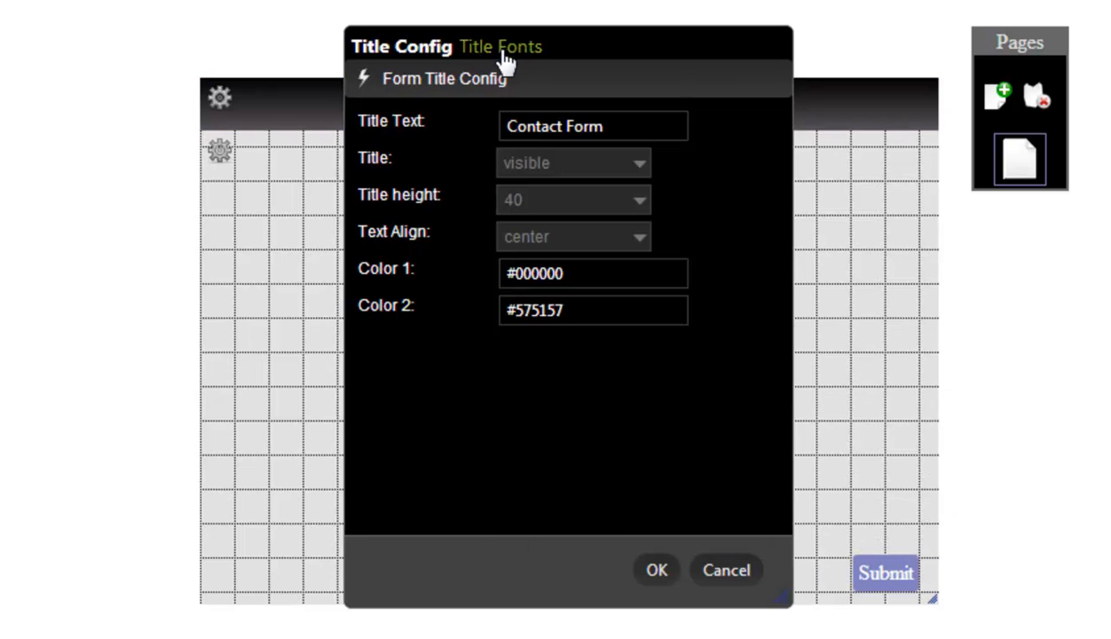
# - Give the title font a pale pinkish-white colour and confirm the title settings
pyautogui.click(502, 48)
pyautogui.click(550, 127)
pyautogui.moveTo(548, 242); pyautogui.dragTo(524, 167)
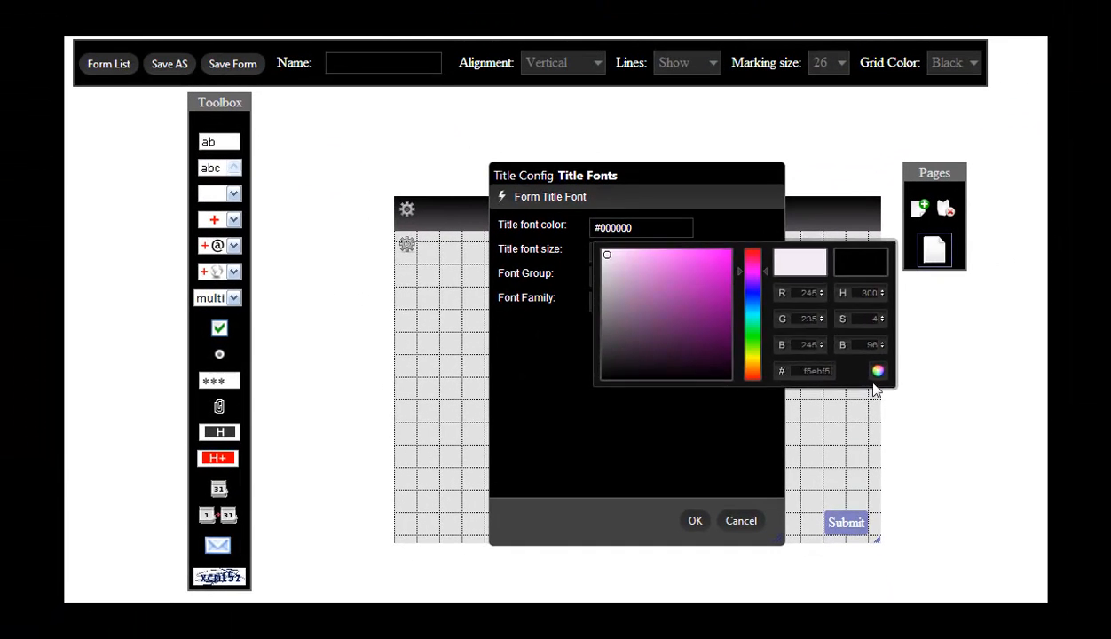
pyautogui.click(877, 371)
pyautogui.click(694, 520)
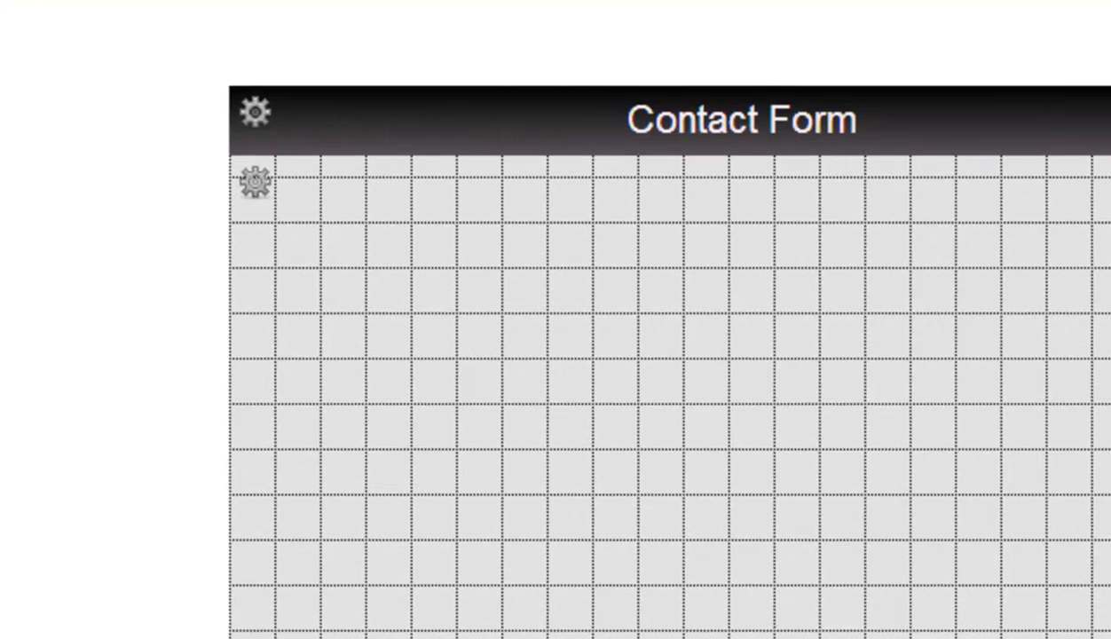
# - Give the dark gradient form body 20-radius rounded corners
pyautogui.click(254, 183)
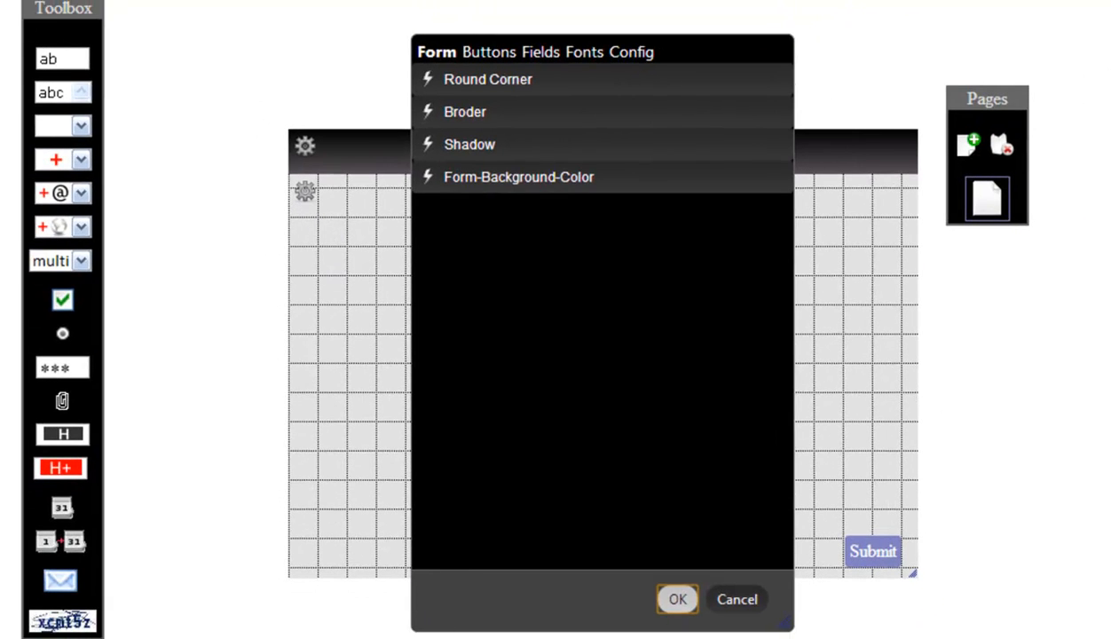
pyautogui.click(676, 598)
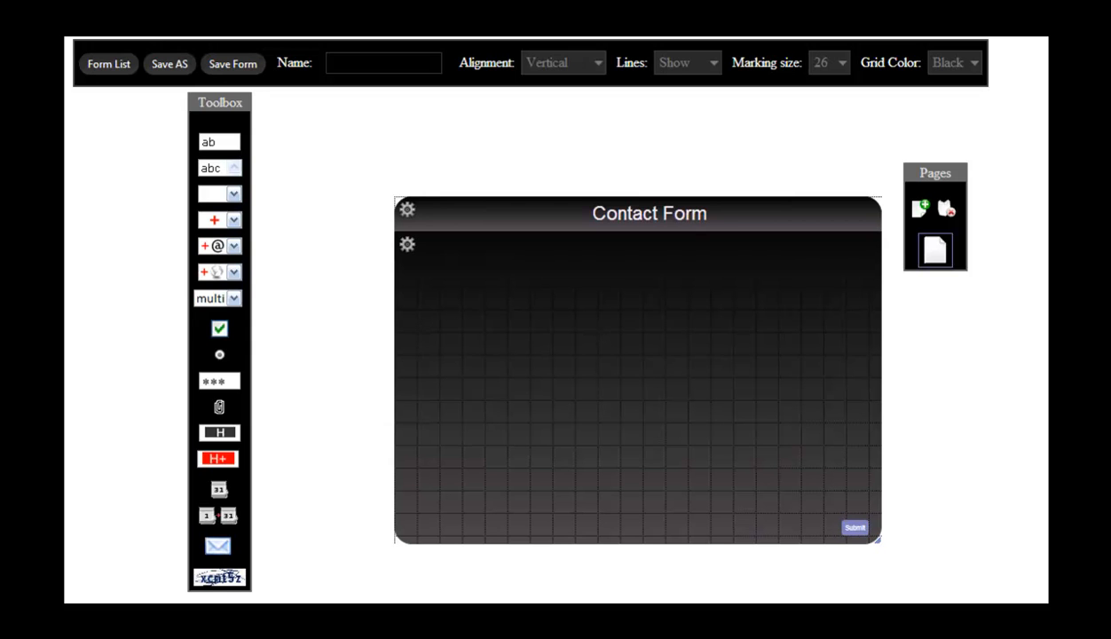
# - Drop a single-line text field near the top of the form and mark it required
pyautogui.moveTo(225, 147); pyautogui.dragTo(498, 295)
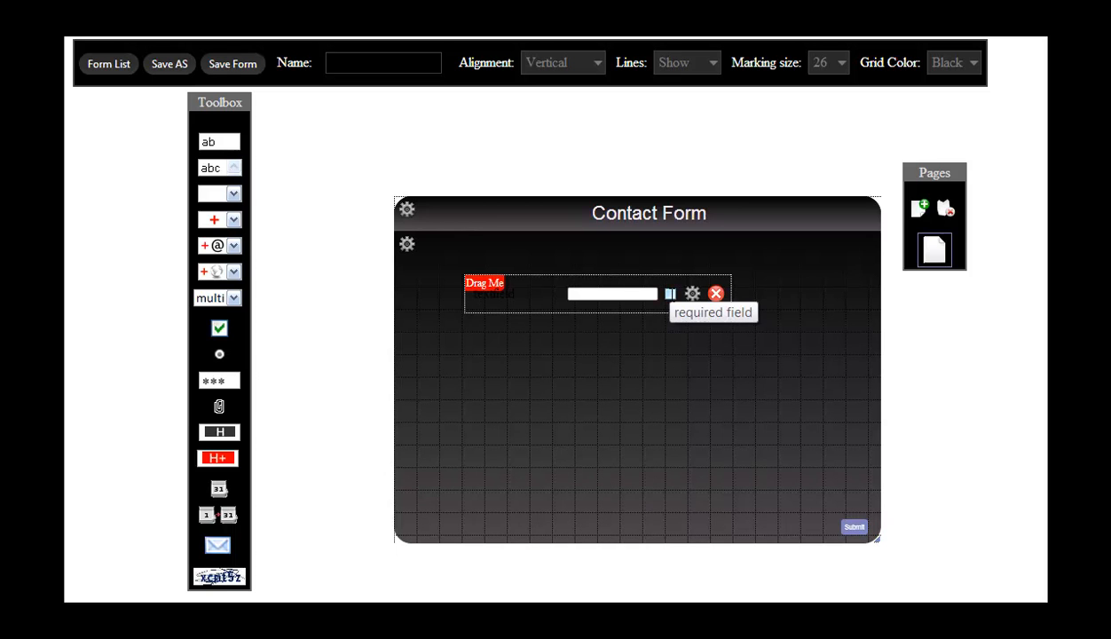
pyautogui.click(670, 293)
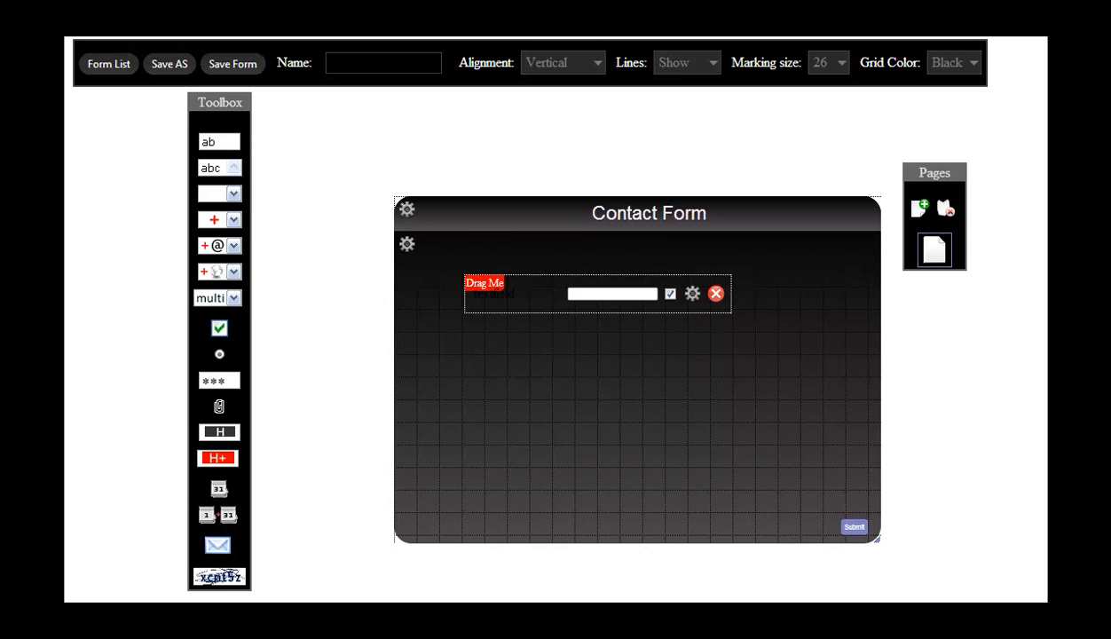
# - Set the form font to pale pink #f5edf5, size 20, in the Google WF font group
pyautogui.click(406, 244)
pyautogui.click(631, 188)
pyautogui.moveTo(612, 289); pyautogui.dragTo(620, 220)
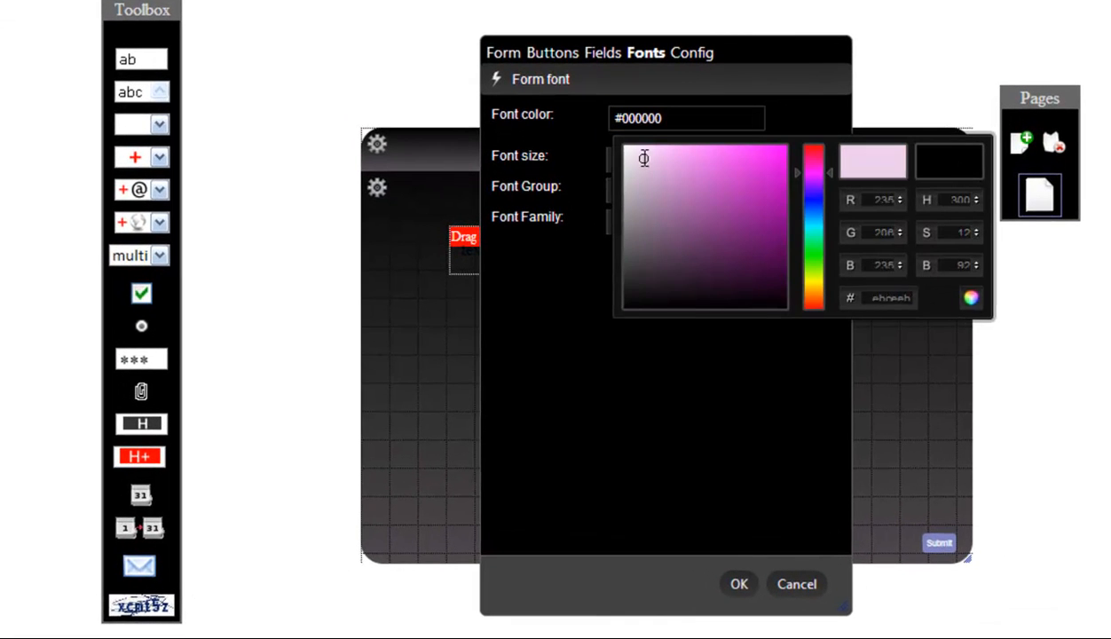
pyautogui.moveTo(644, 158); pyautogui.dragTo(628, 151)
pyautogui.click(971, 298)
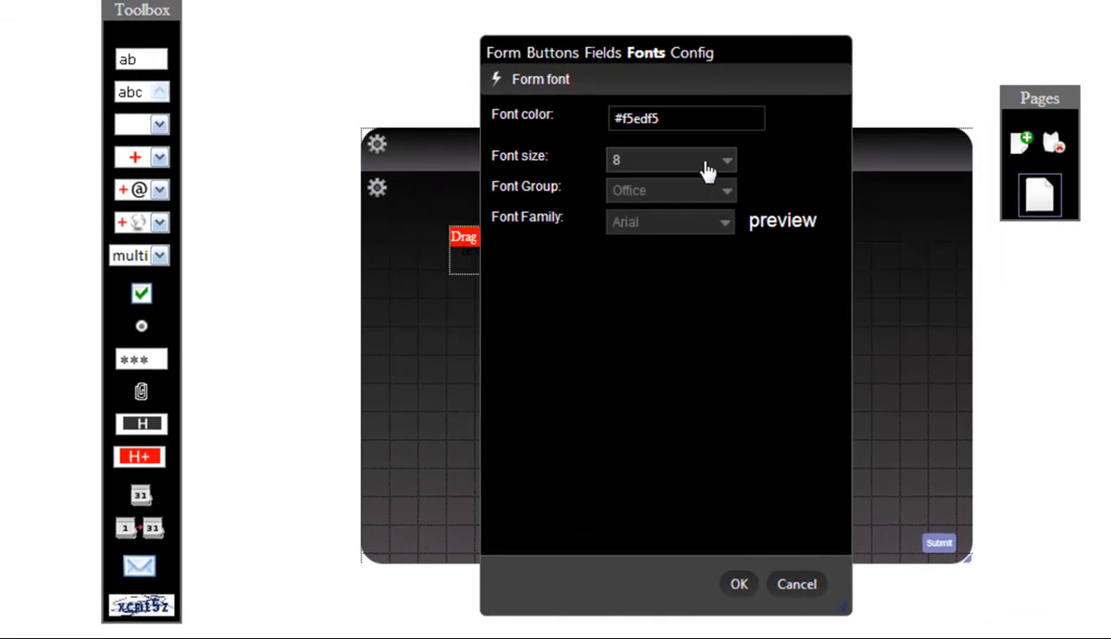
pyautogui.click(709, 166)
pyautogui.moveTo(741, 275); pyautogui.dragTo(736, 304)
pyautogui.click(632, 334)
pyautogui.click(670, 197)
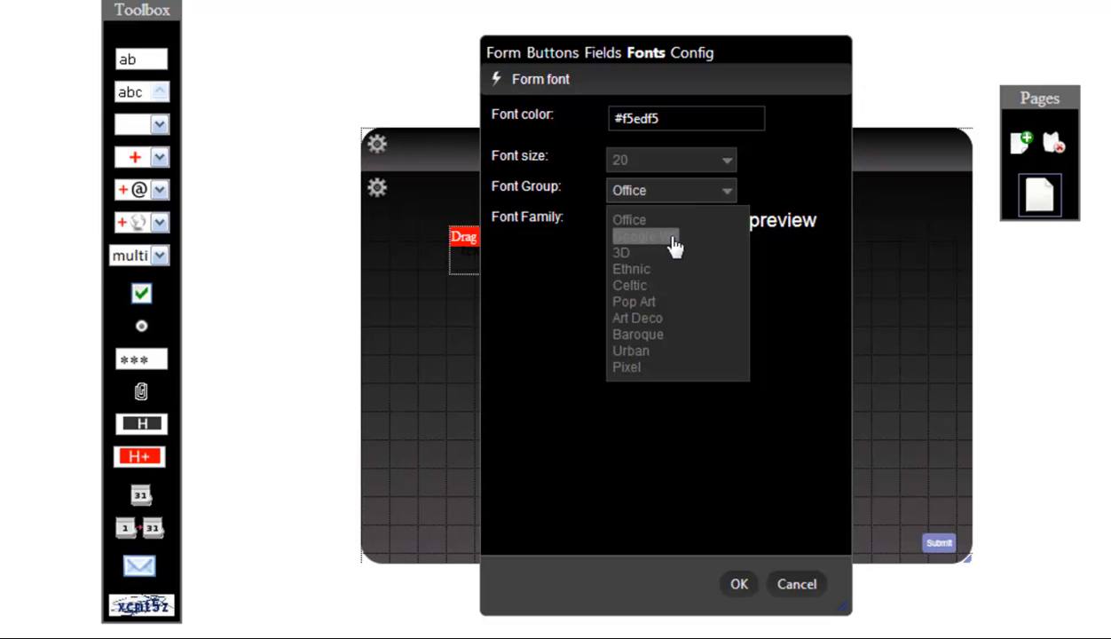
pyautogui.click(670, 236)
# - Set the text field height to 30 and apply the form style changes
pyautogui.click(603, 55)
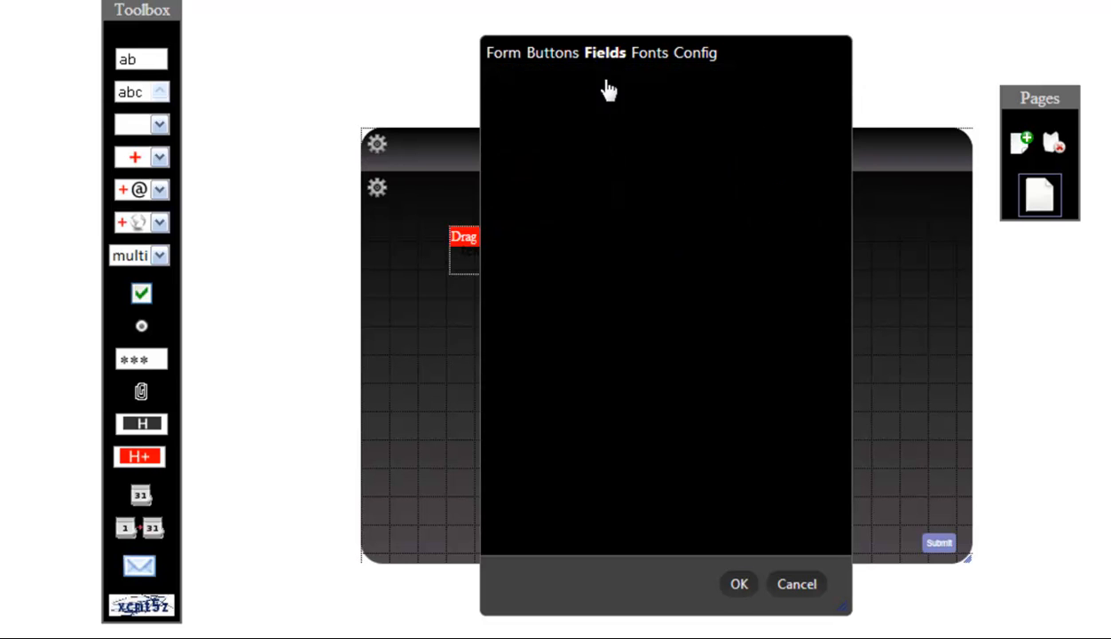
pyautogui.click(623, 114)
pyautogui.click(664, 151)
pyautogui.click(620, 229)
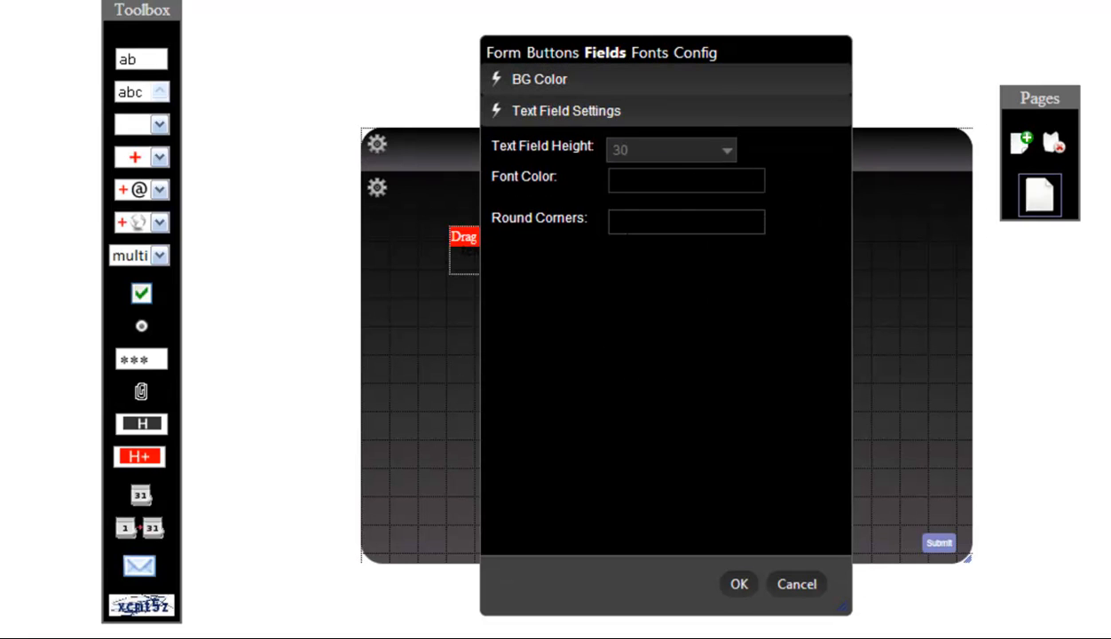
pyautogui.click(739, 584)
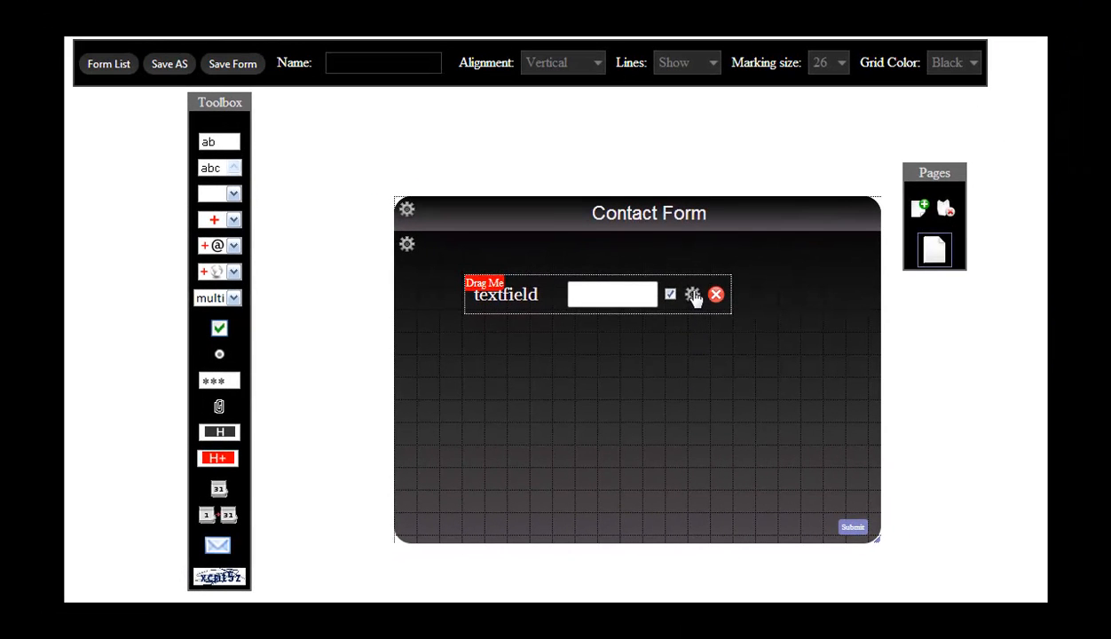
# - Label the text field 'Name' with a 'Your Name' placeholder and widen it
pyautogui.click(692, 295)
pyautogui.write('Name')
pyautogui.press('Tab')
pyautogui.write('Your Name')
pyautogui.click(677, 436)
pyautogui.moveTo(758, 319); pyautogui.dragTo(819, 318)
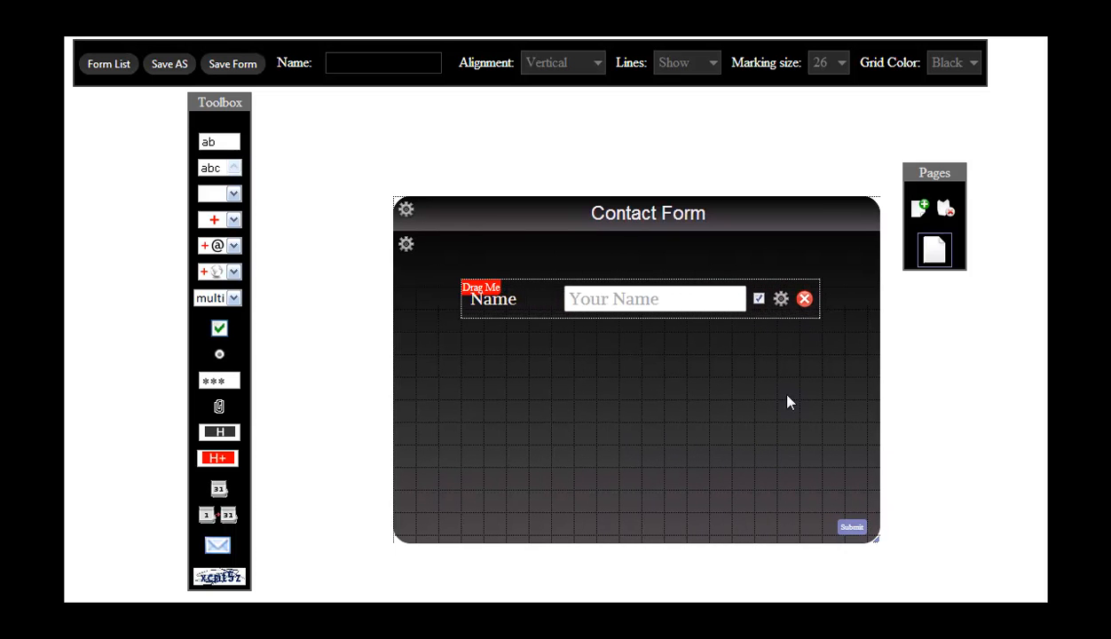
# - Replace it with a new 'Name' field, placeholder 'Your Name', moved just below the title
pyautogui.click(804, 300)
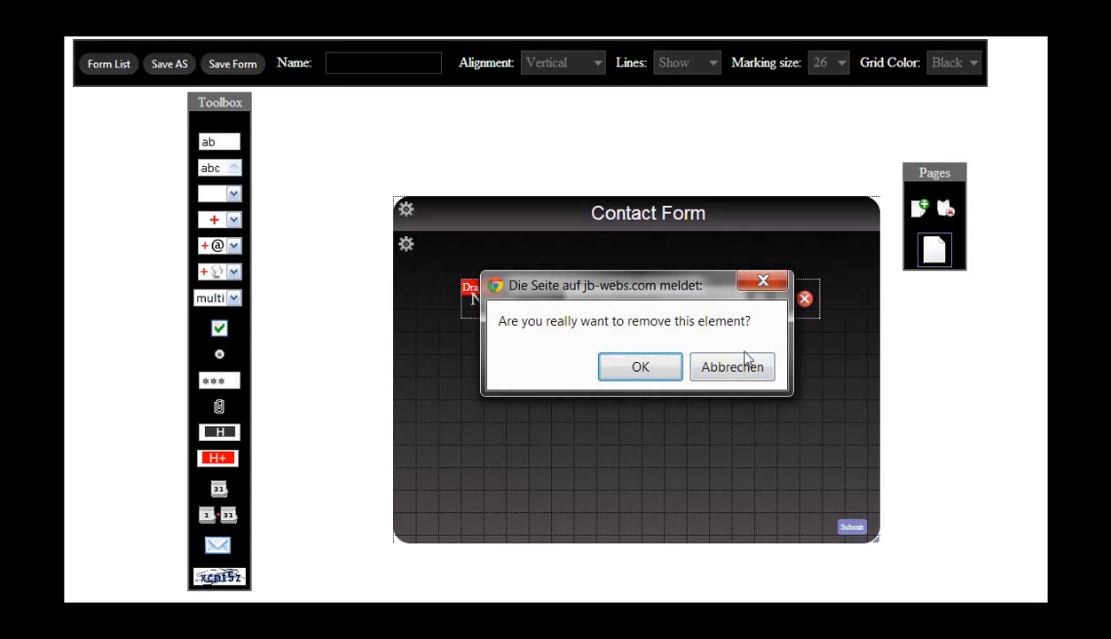
pyautogui.click(647, 371)
pyautogui.moveTo(219, 142); pyautogui.dragTo(497, 316)
pyautogui.write('Name')
pyautogui.press('Tab')
pyautogui.write('Your Name')
pyautogui.click(677, 435)
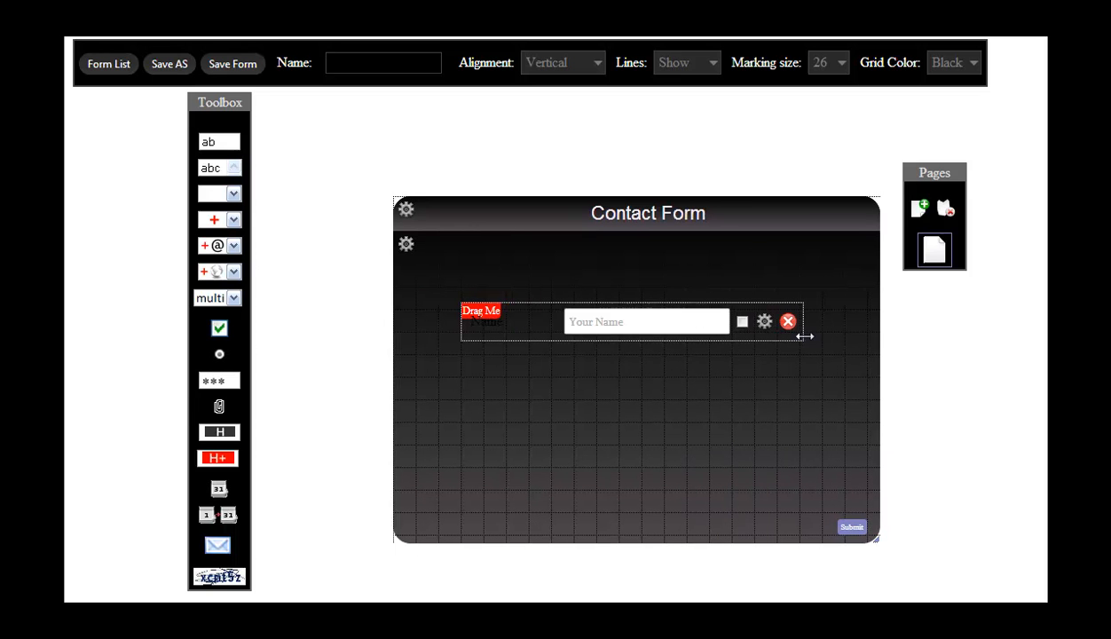
pyautogui.moveTo(478, 316); pyautogui.dragTo(433, 278)
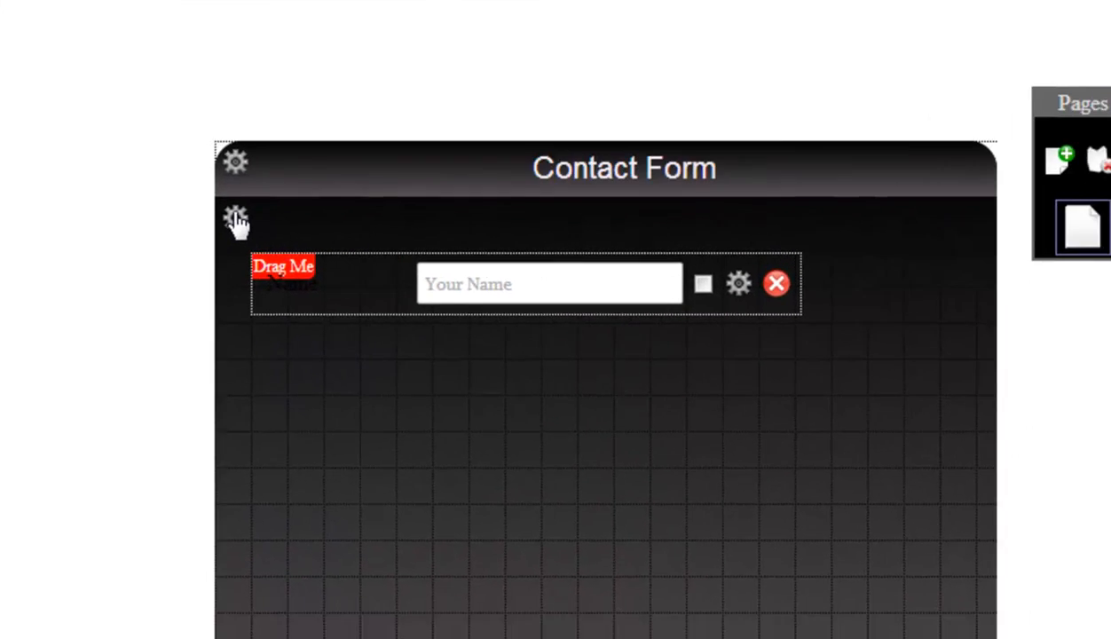
# - In advanced form config, set maximum upload size to 10 and Grab User IP to no
pyautogui.click(236, 219)
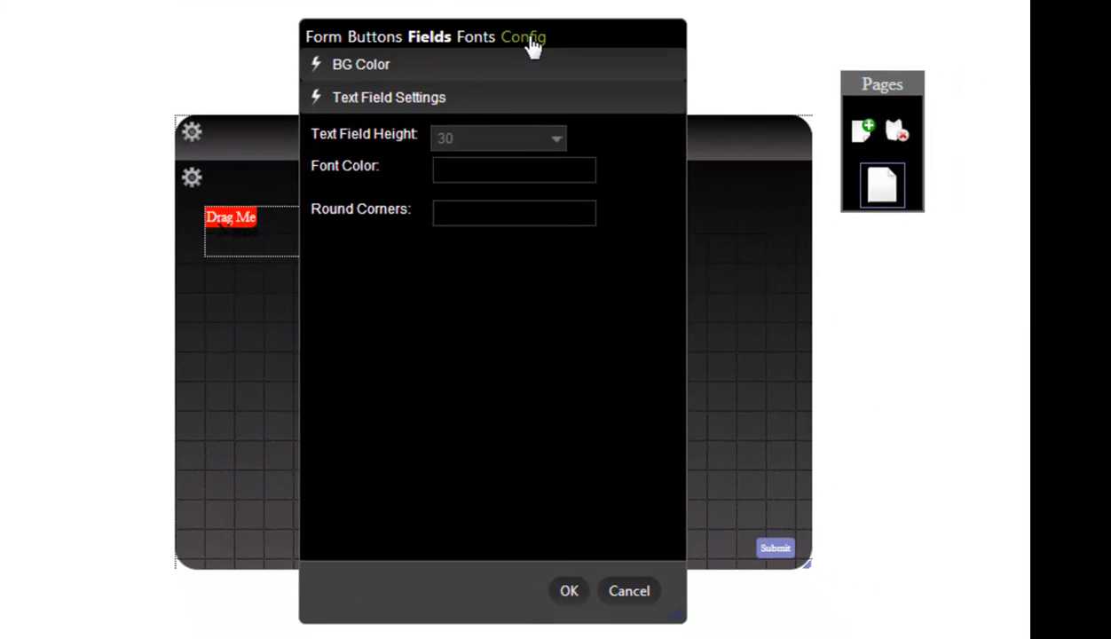
pyautogui.click(531, 40)
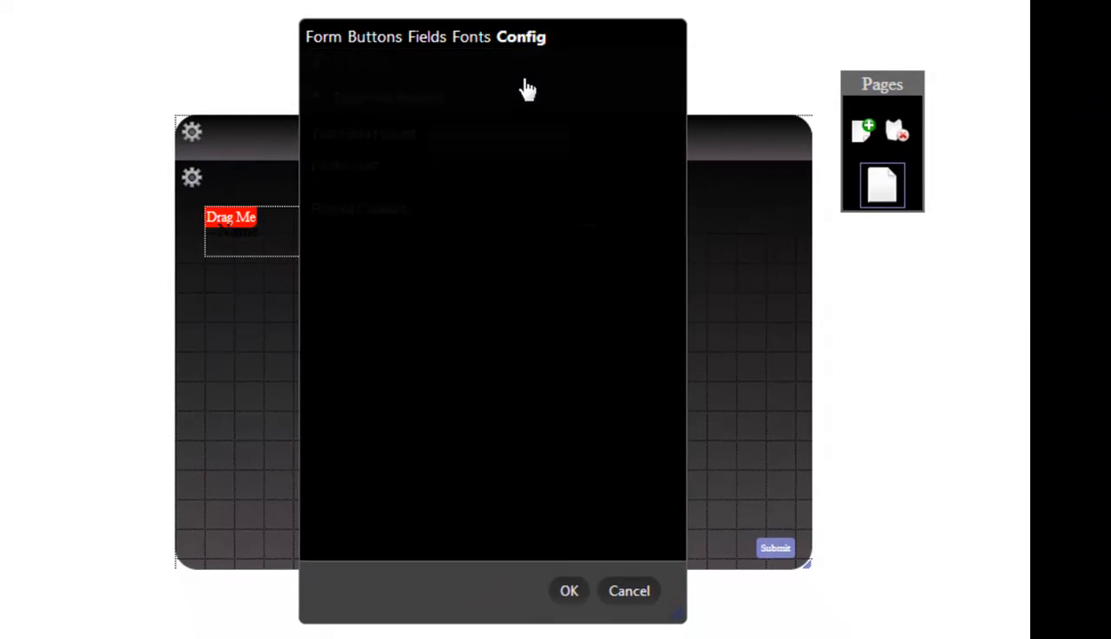
pyautogui.click(511, 115)
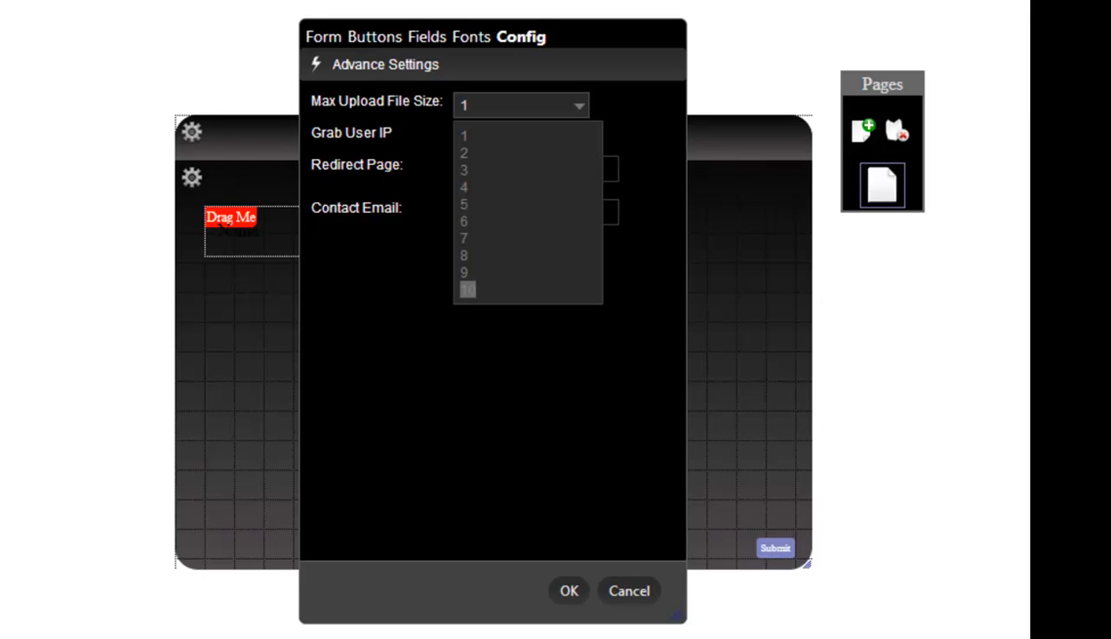
pyautogui.click(470, 289)
pyautogui.click(502, 147)
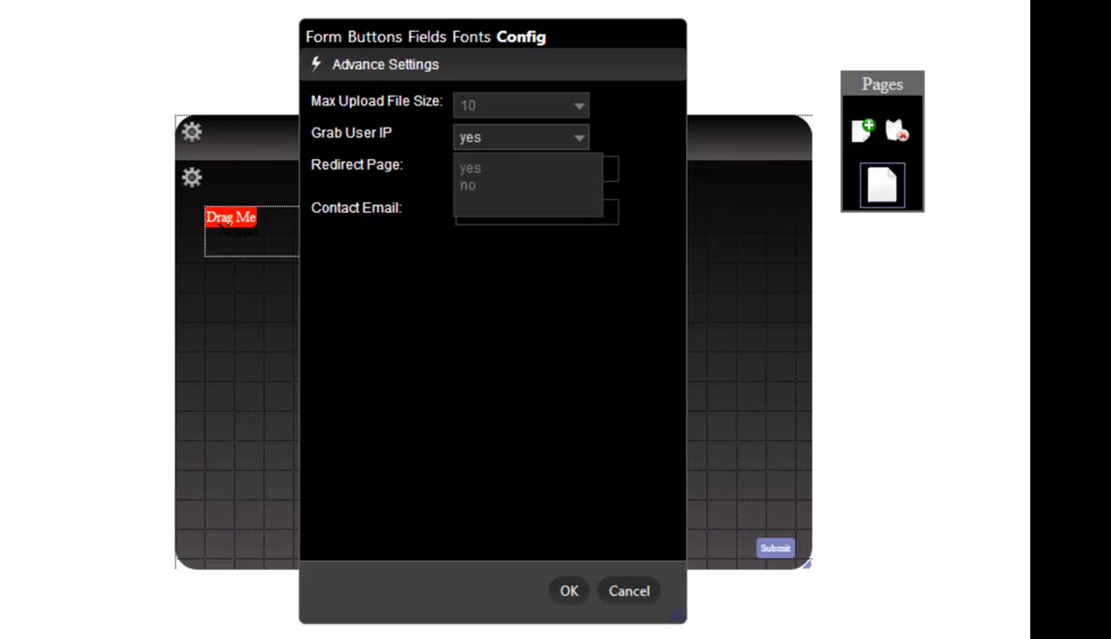
pyautogui.click(476, 188)
pyautogui.press('Tab')
pyautogui.write('www.')
pyautogui.write('myaddres')
pyautogui.write('s.co')
pyautogui.write('m/than')
pyautogui.write('kyou')
pyautogui.write('.html')
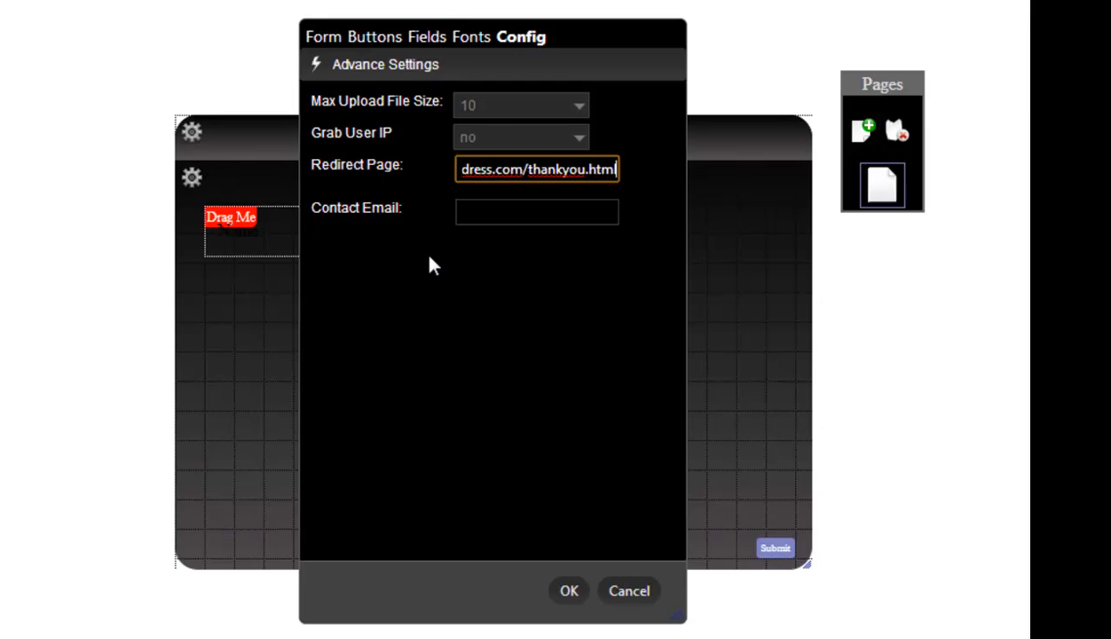
pyautogui.press('Tab')
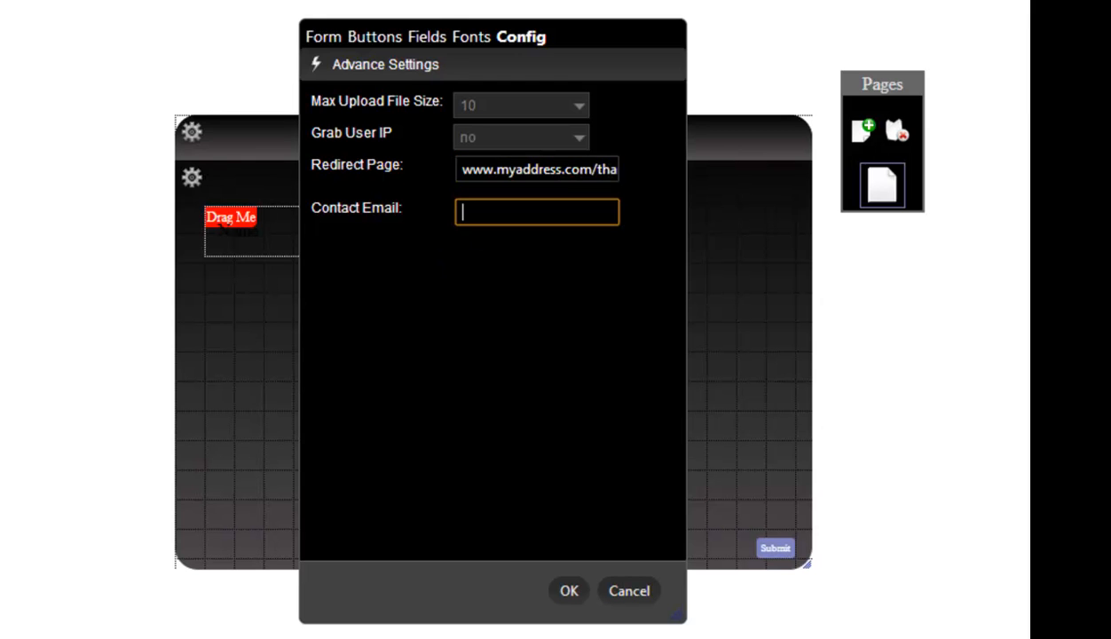
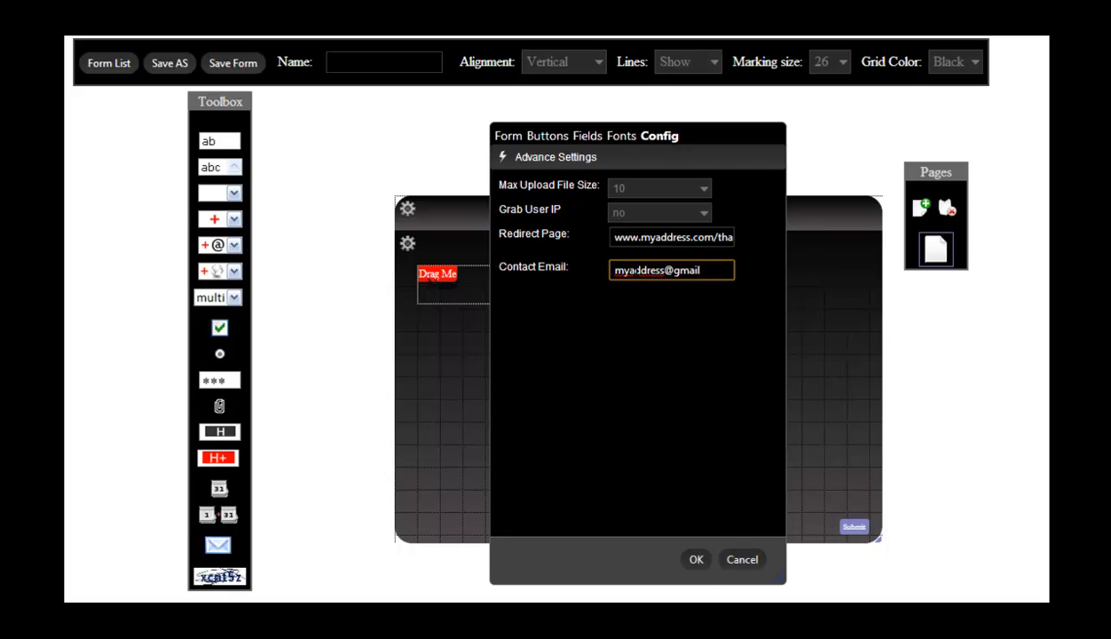
pyautogui.click(696, 559)
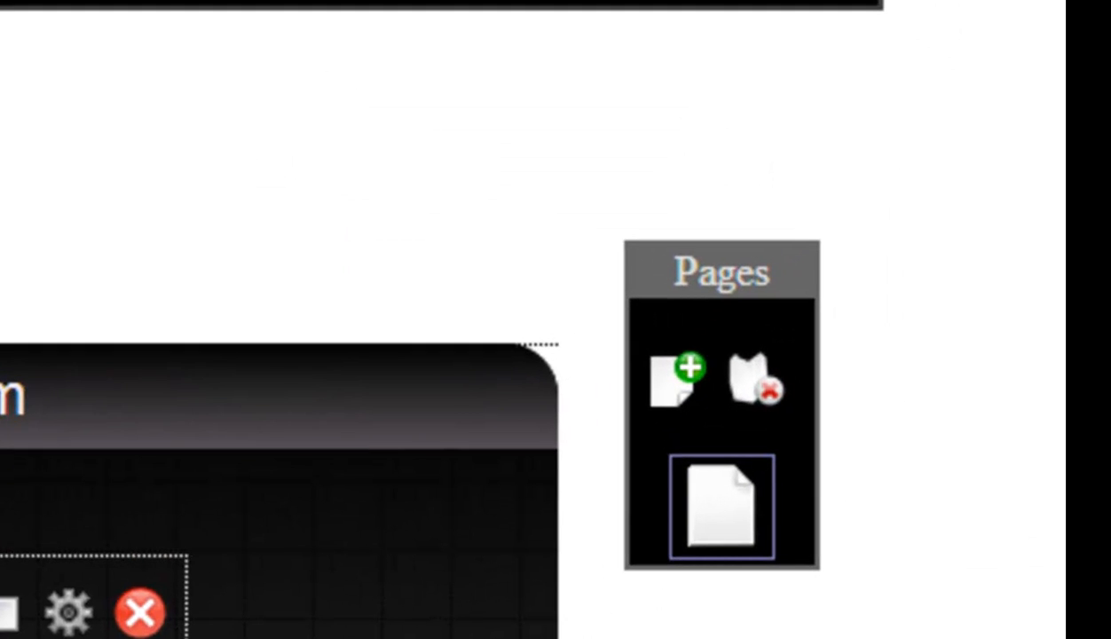
# - Add a second page holding a widened text field with a captcha beneath it
pyautogui.click(672, 386)
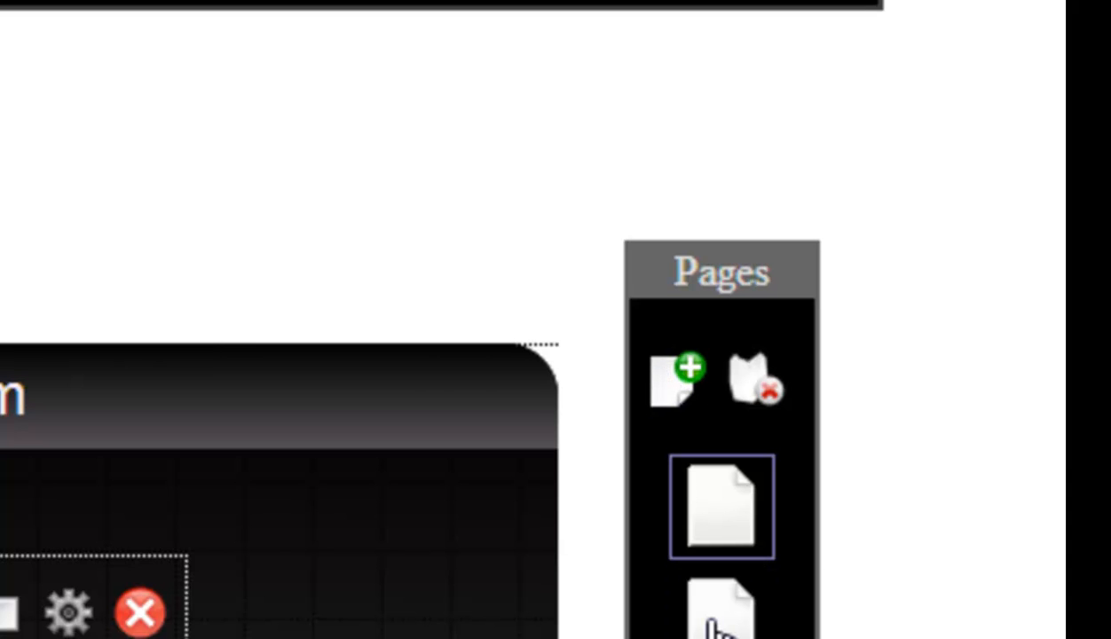
pyautogui.click(714, 614)
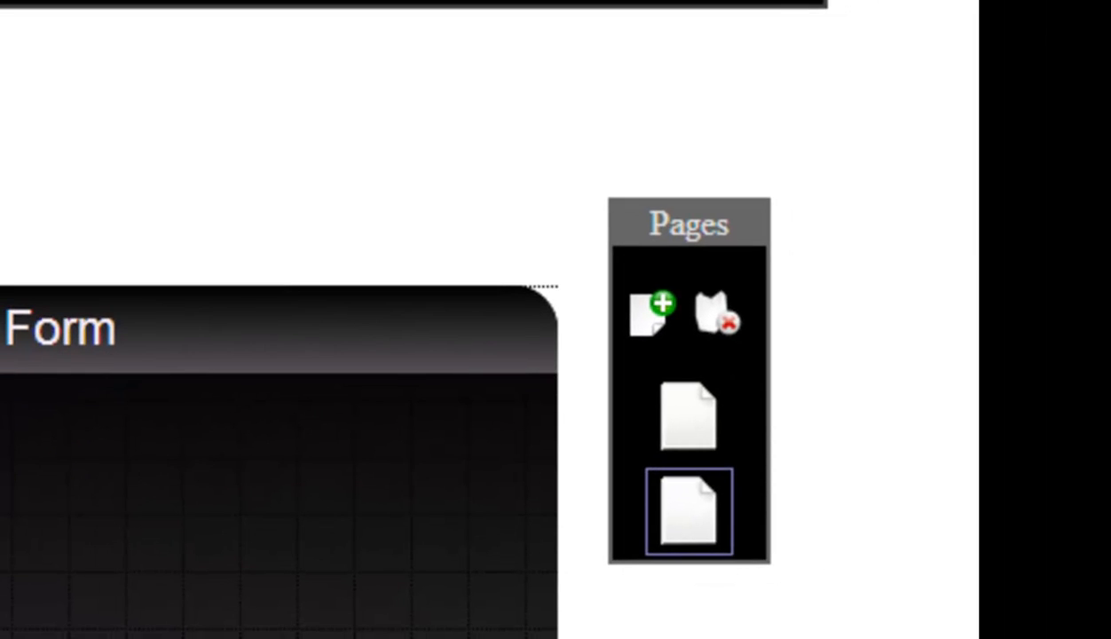
pyautogui.moveTo(221, 143); pyautogui.dragTo(485, 285)
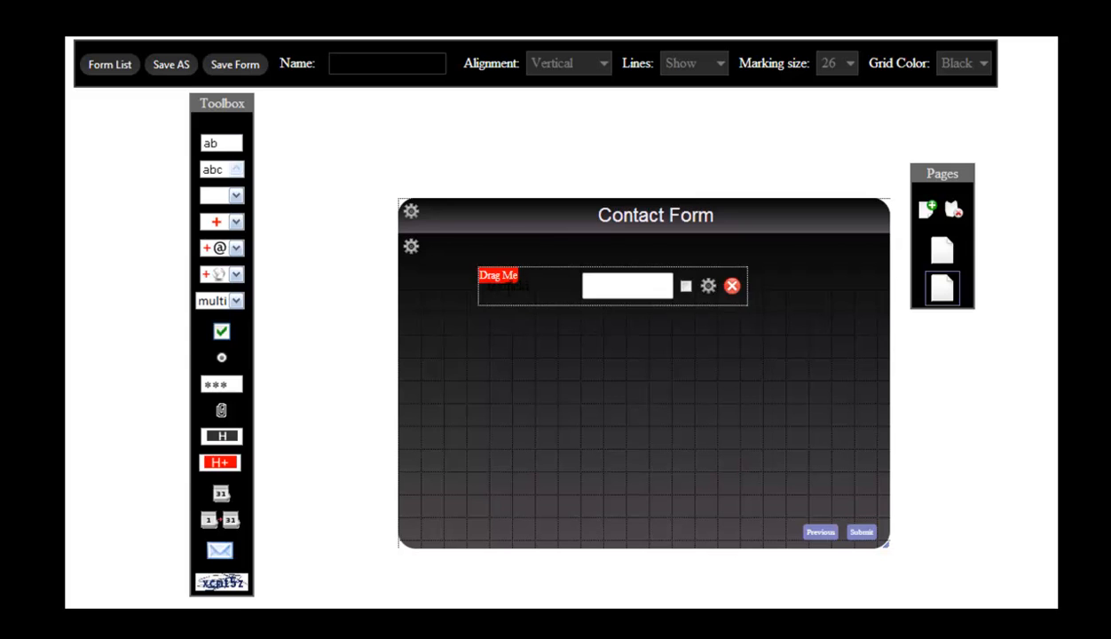
pyautogui.moveTo(743, 298); pyautogui.dragTo(820, 301)
pyautogui.click(687, 284)
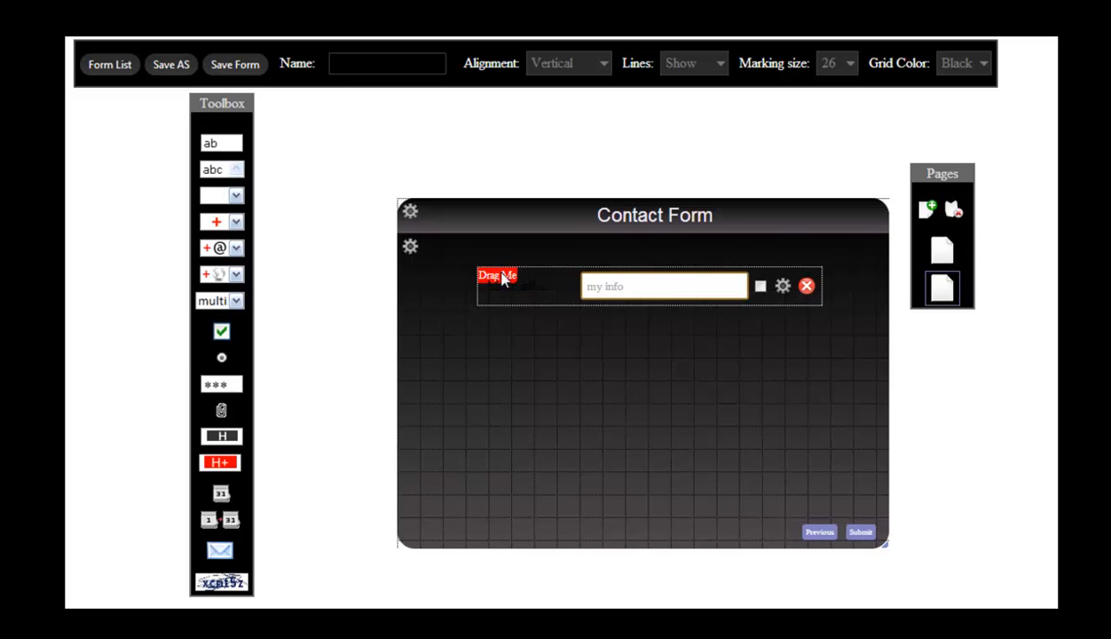
pyautogui.moveTo(497, 277); pyautogui.dragTo(441, 290)
pyautogui.moveTo(220, 584); pyautogui.dragTo(470, 448)
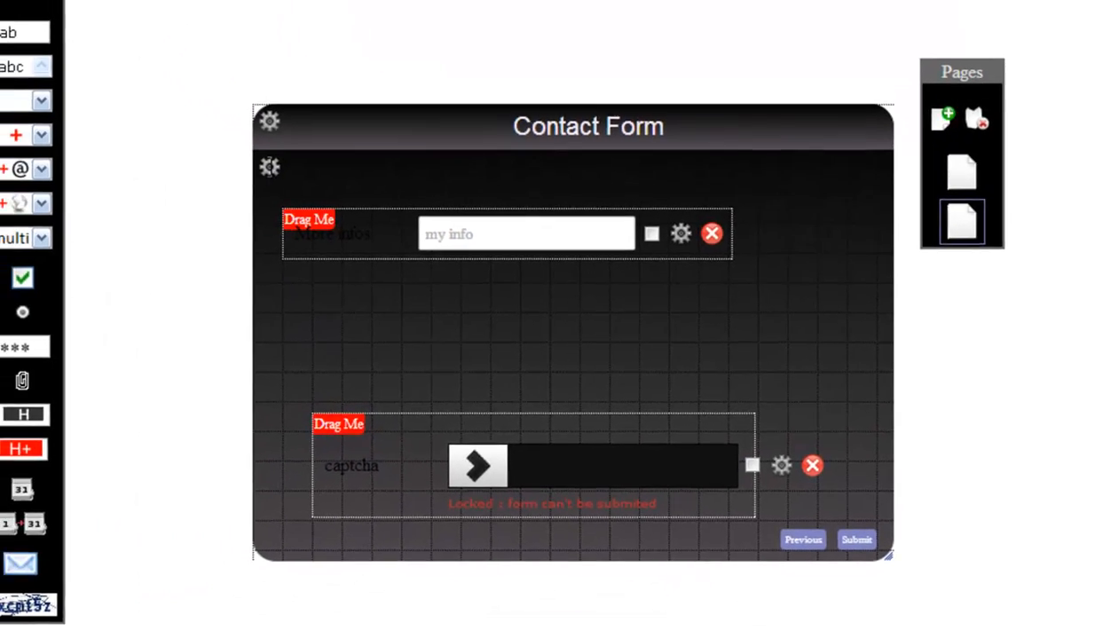
# - Set global button minimum height 30, minimum width 200 and font size 20
pyautogui.click(179, 102)
pyautogui.click(485, 71)
pyautogui.click(568, 105)
pyautogui.write('30')
pyautogui.press('Tab')
pyautogui.write('200')
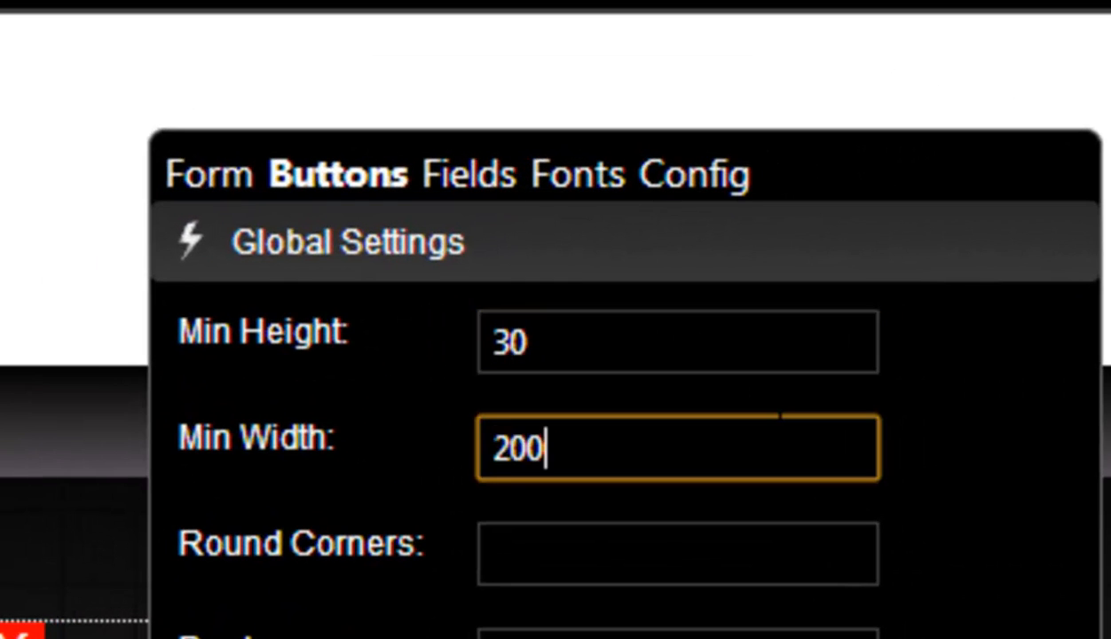
pyautogui.click(565, 459)
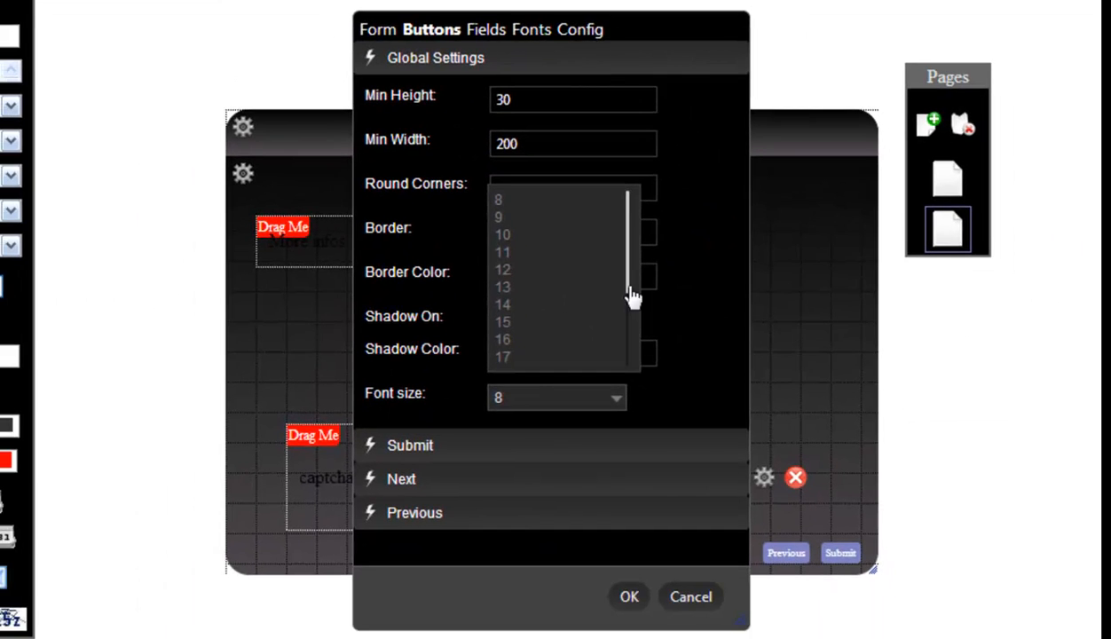
pyautogui.moveTo(632, 297); pyautogui.dragTo(627, 340)
pyautogui.click(514, 338)
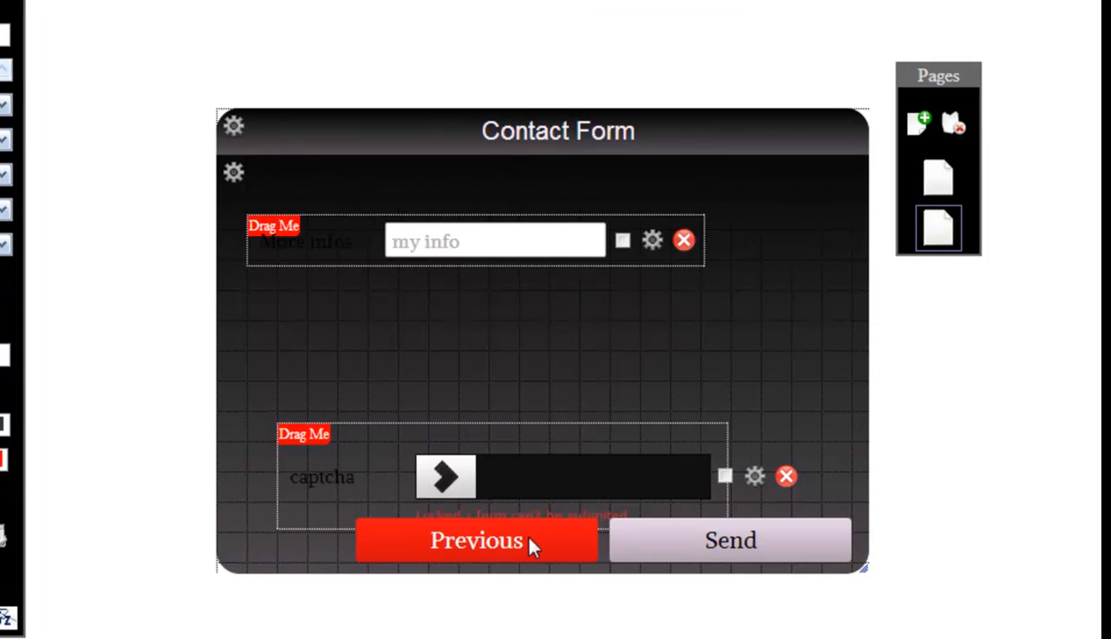
pyautogui.click(528, 540)
pyautogui.click(734, 543)
# - Set button corner rounding to 15, then revert it to 0, and page through the form
pyautogui.click(234, 172)
pyautogui.click(555, 186)
pyautogui.write('15')
pyautogui.click(628, 592)
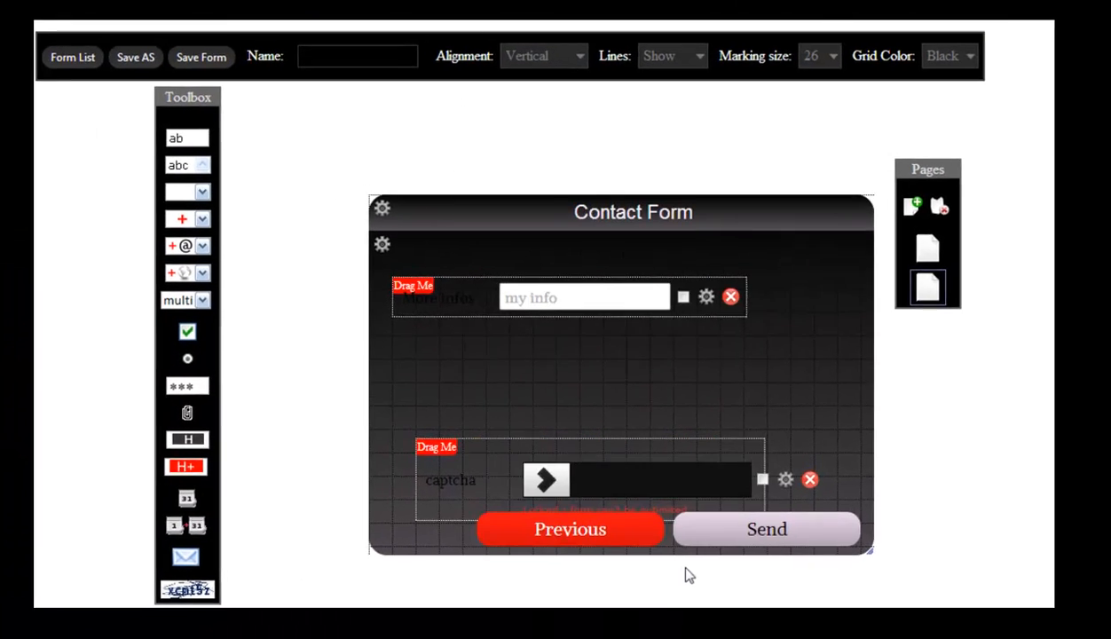
pyautogui.click(252, 181)
pyautogui.doubleClick(515, 195)
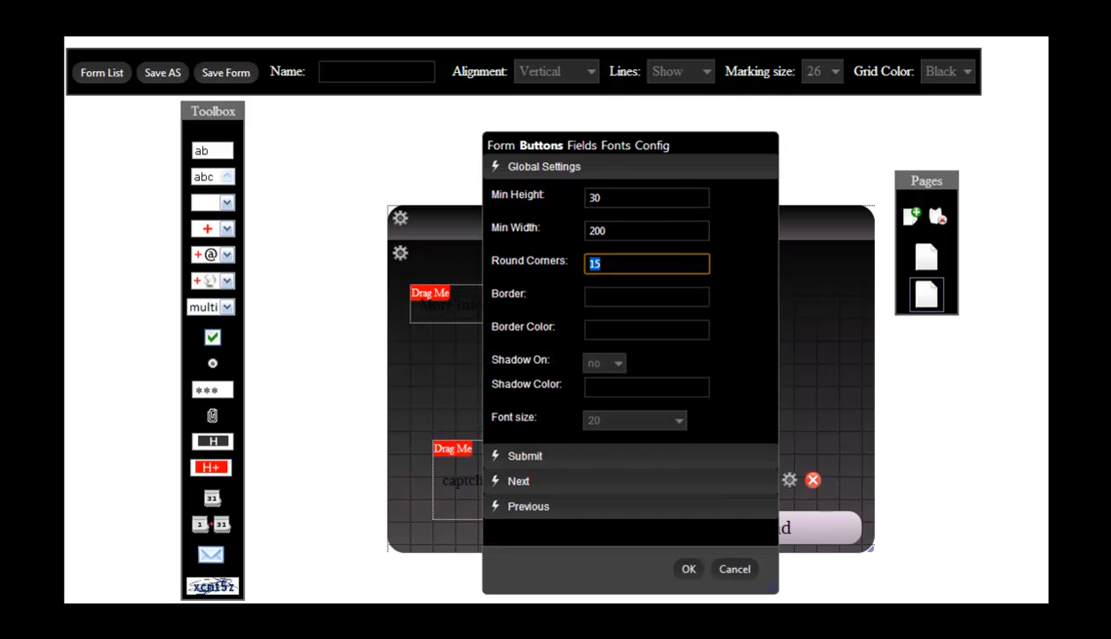
pyautogui.write('00')
pyautogui.click(688, 568)
pyautogui.click(561, 523)
pyautogui.click(760, 529)
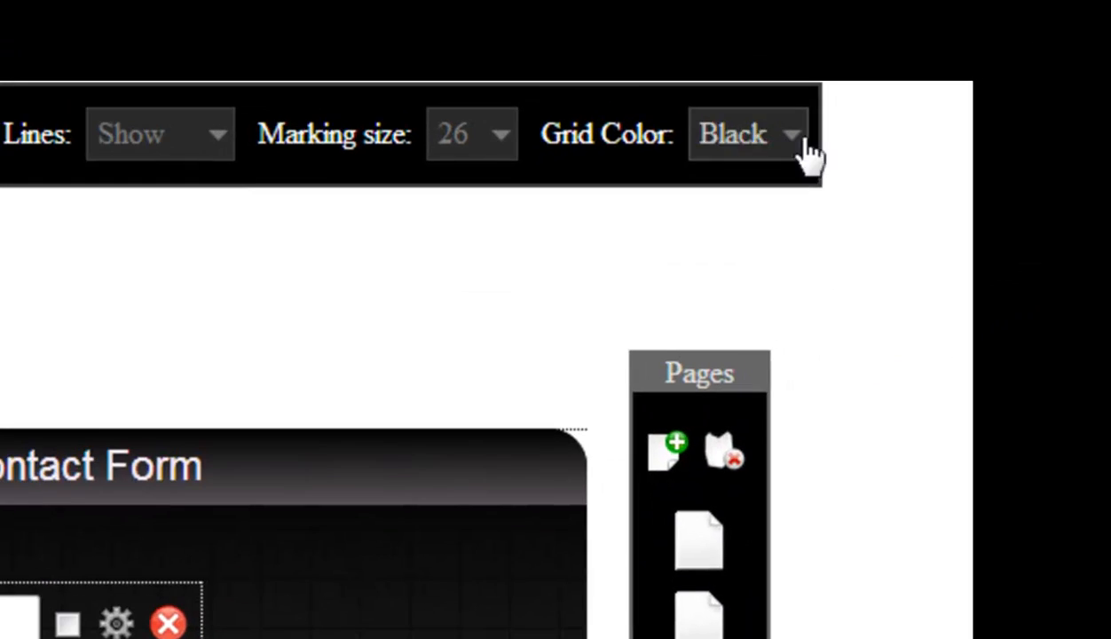
# - Make the grid lines White and set the grid marking size to 76
pyautogui.click(799, 145)
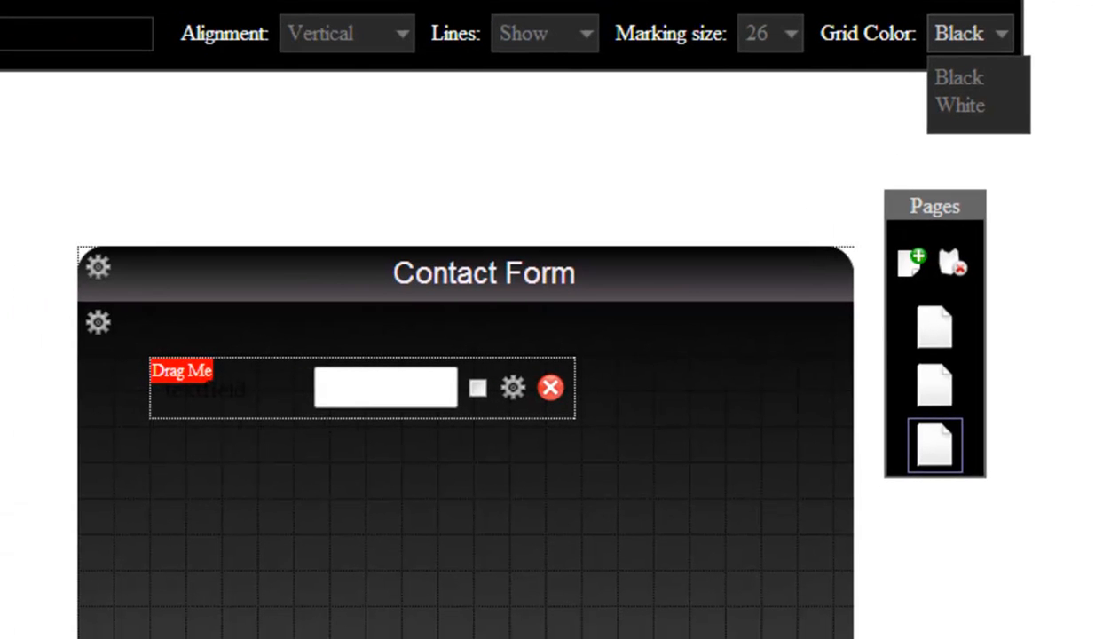
pyautogui.click(987, 107)
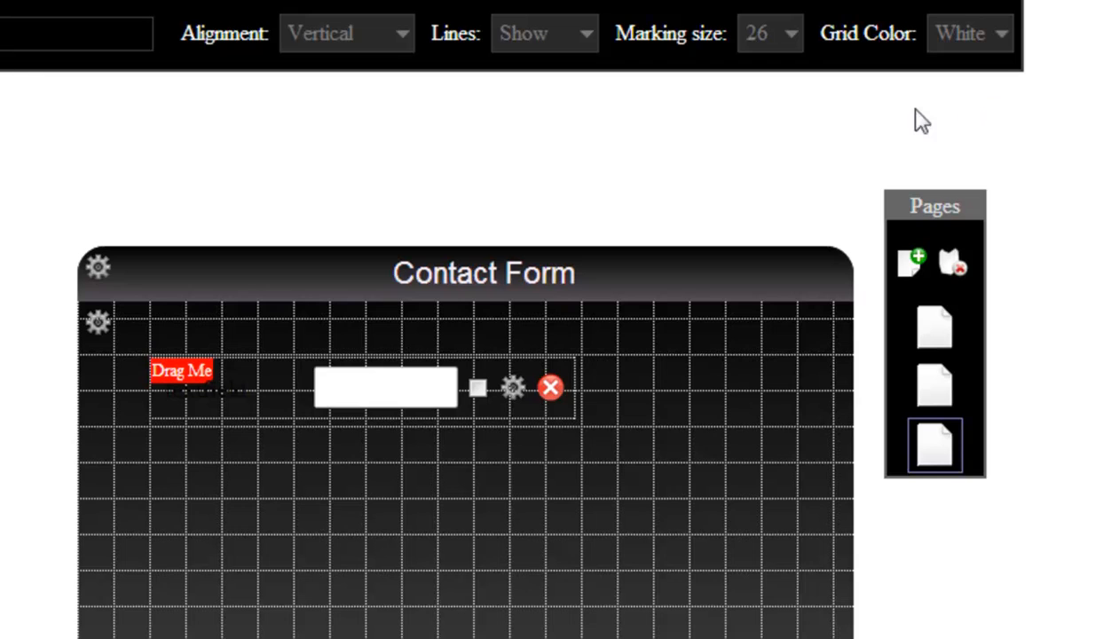
pyautogui.click(792, 35)
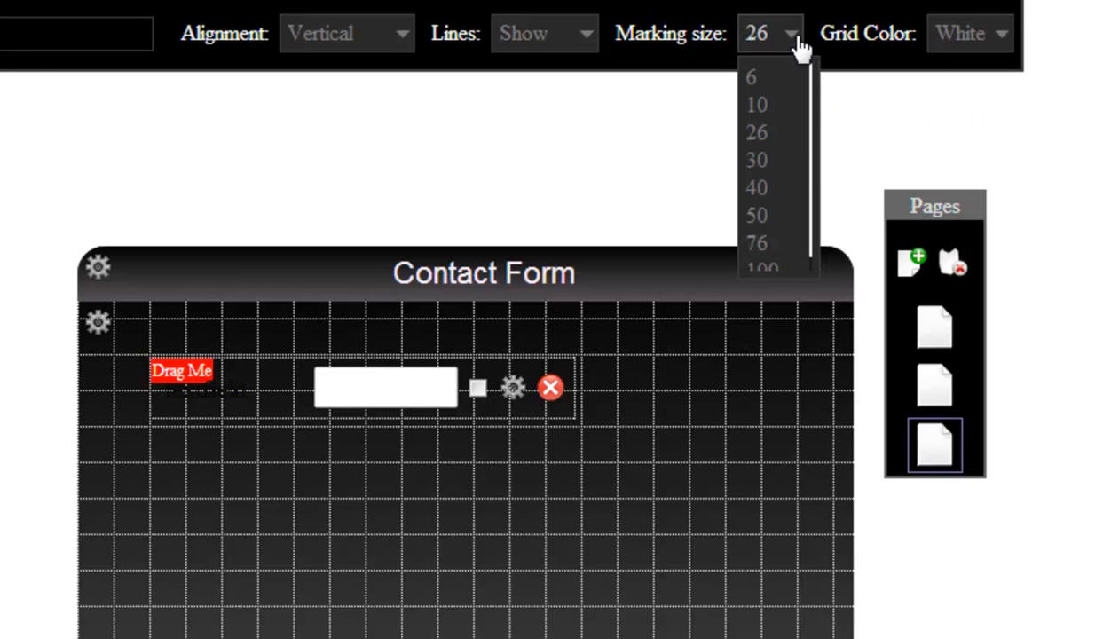
pyautogui.click(786, 244)
# - Stack three text fields on the third page, one per grid row, then open the form settings
pyautogui.moveTo(222, 494); pyautogui.dragTo(257, 421)
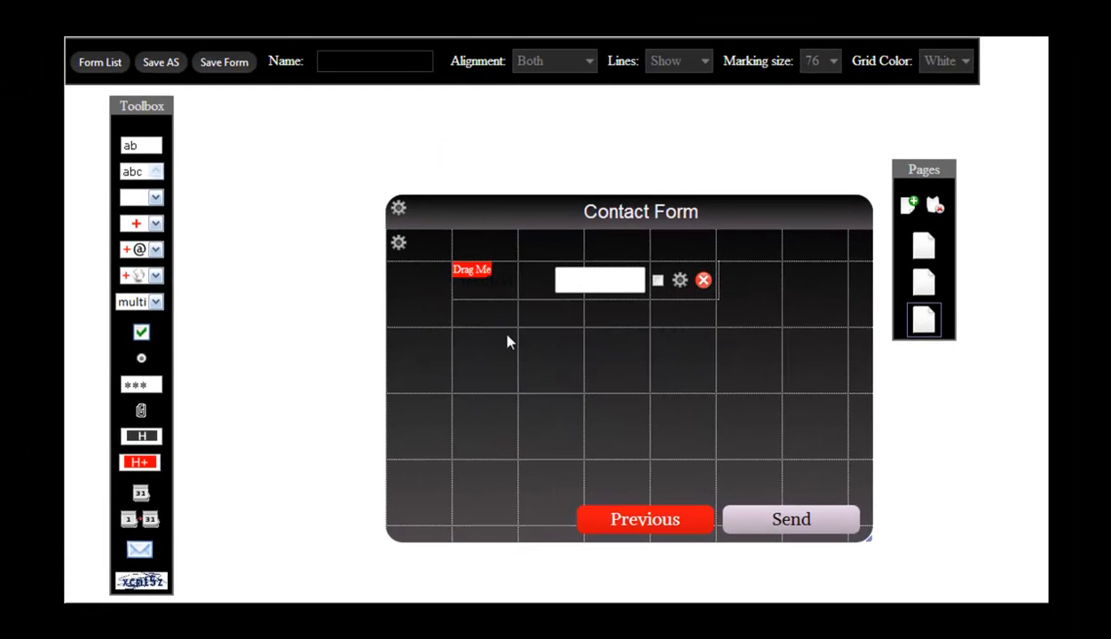
pyautogui.moveTo(131, 149); pyautogui.dragTo(494, 377)
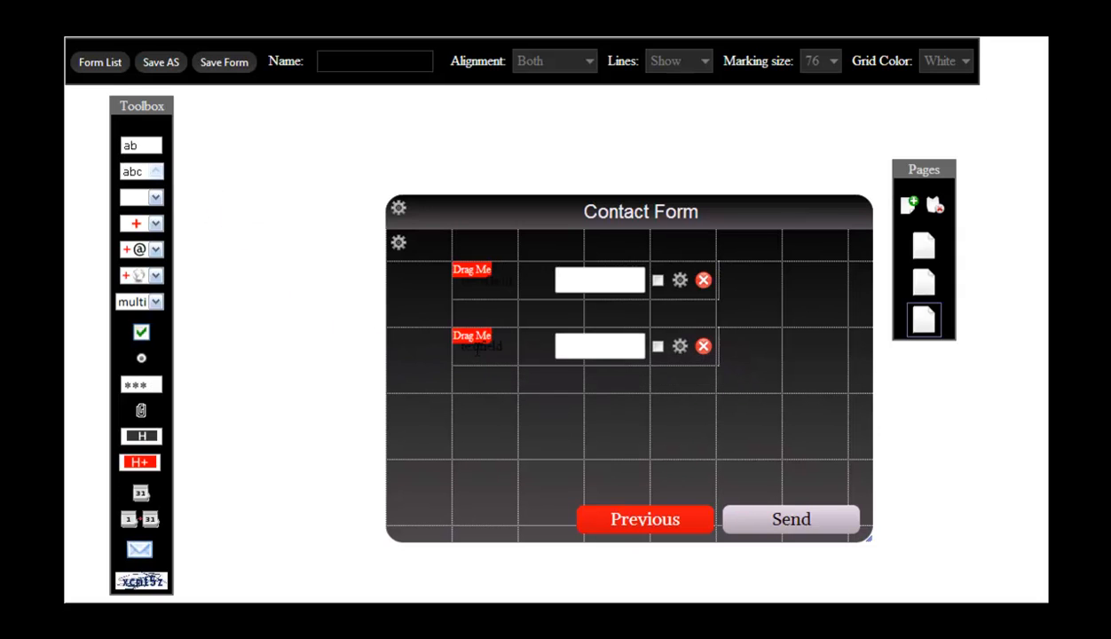
pyautogui.moveTo(144, 151); pyautogui.dragTo(508, 432)
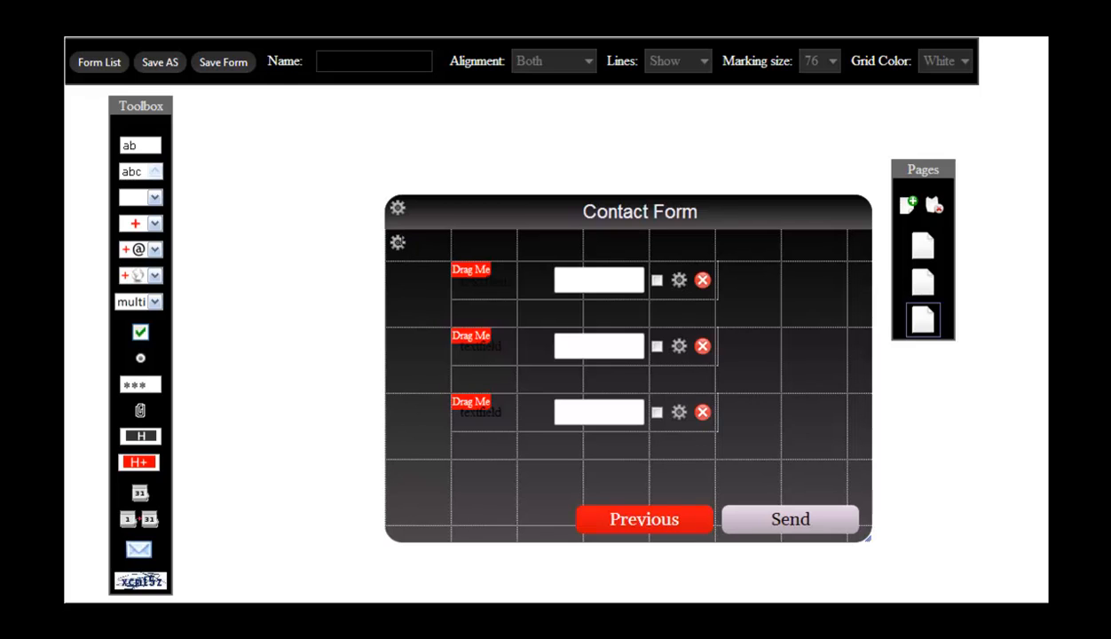
pyautogui.click(397, 243)
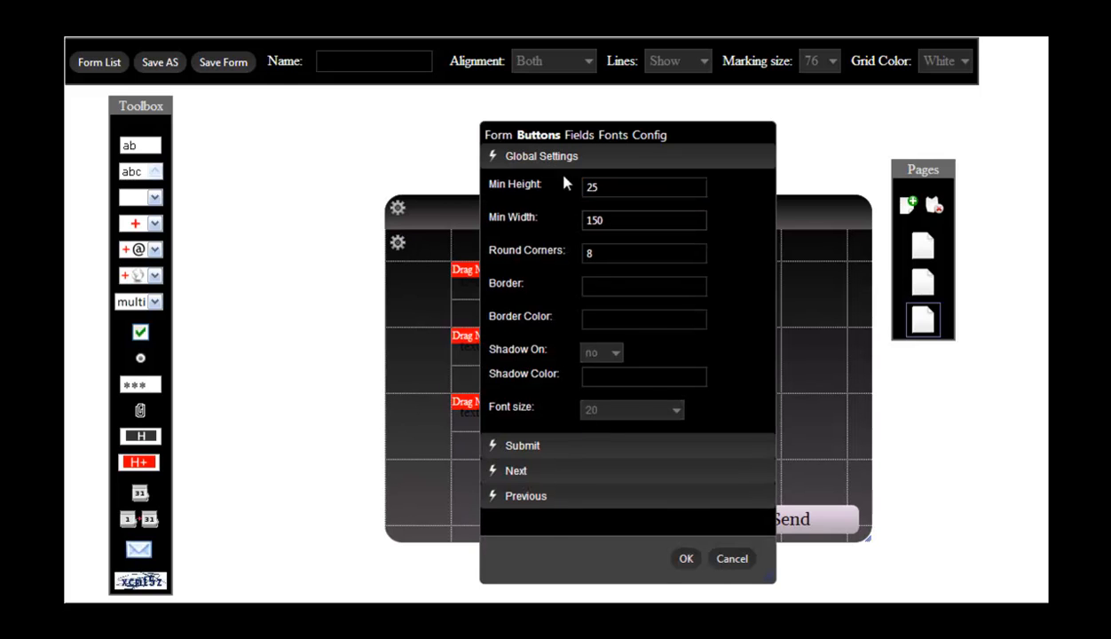
# - Set the text fields' BG Color 1 to near-white #f7f7f7 in the Fields settings
pyautogui.click(572, 137)
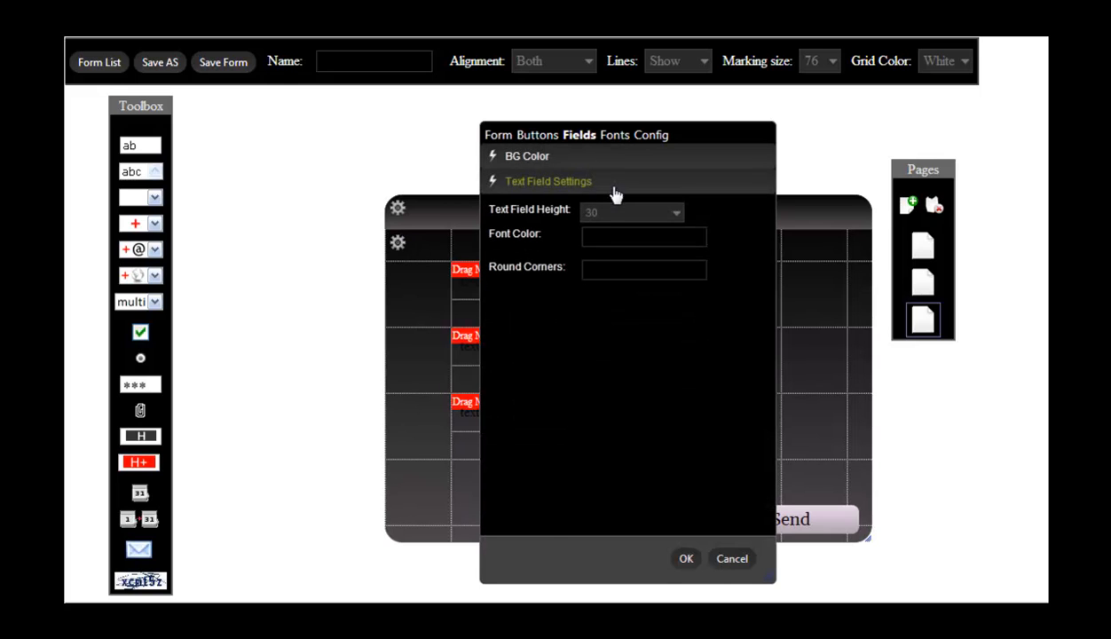
pyautogui.click(604, 169)
pyautogui.click(603, 187)
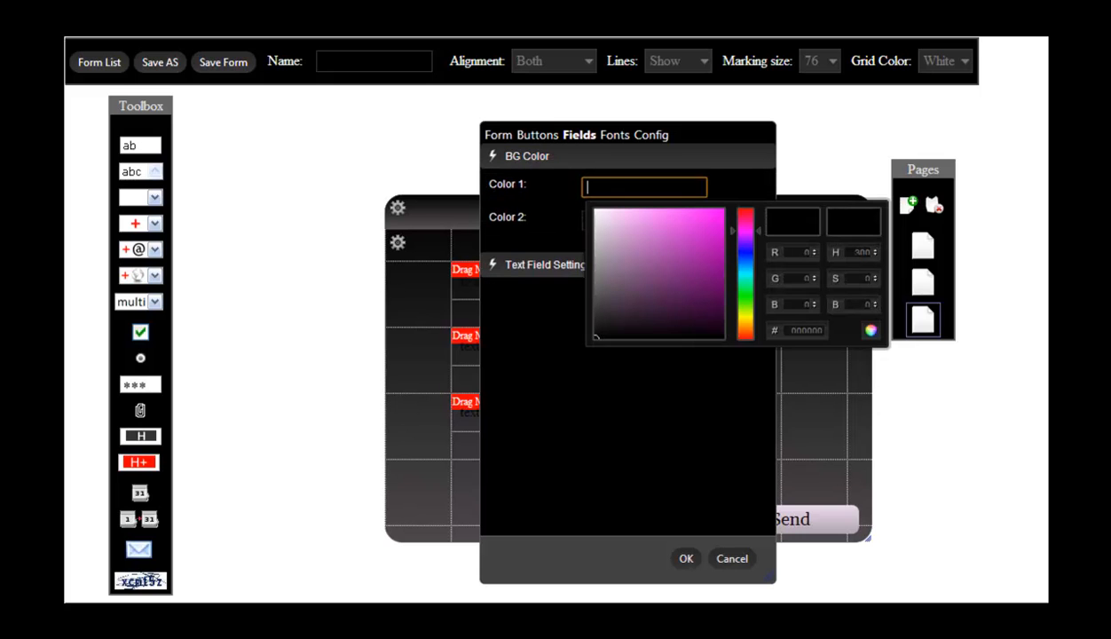
pyautogui.moveTo(598, 336)
pyautogui.mouseDown()
pyautogui.moveTo(612, 213)
pyautogui.moveTo(593, 218)
pyautogui.mouseUp()
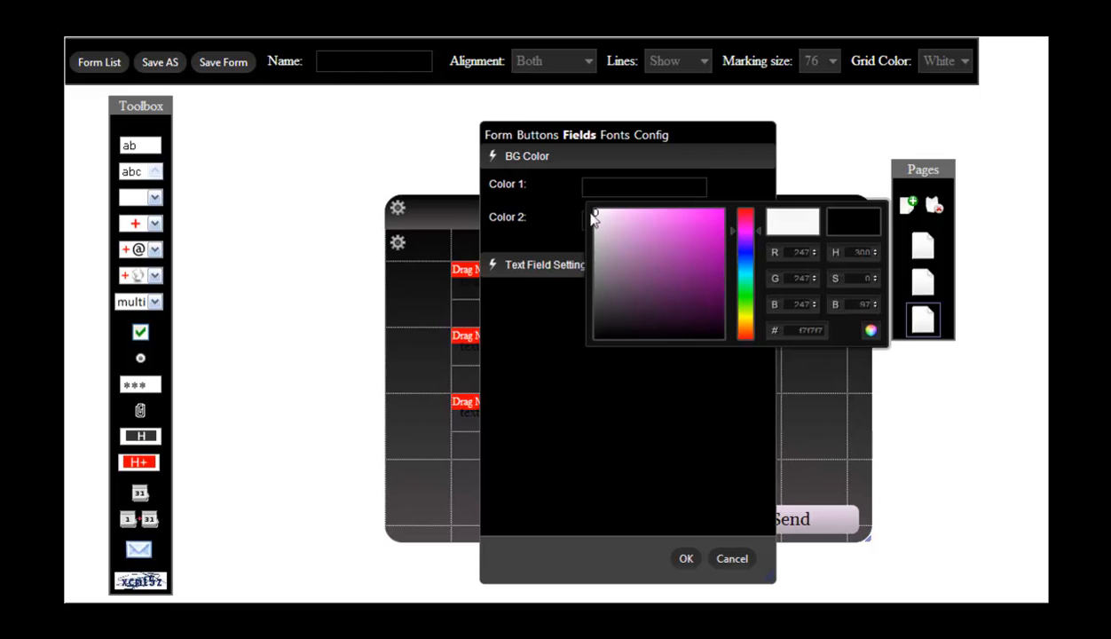
pyautogui.click(868, 330)
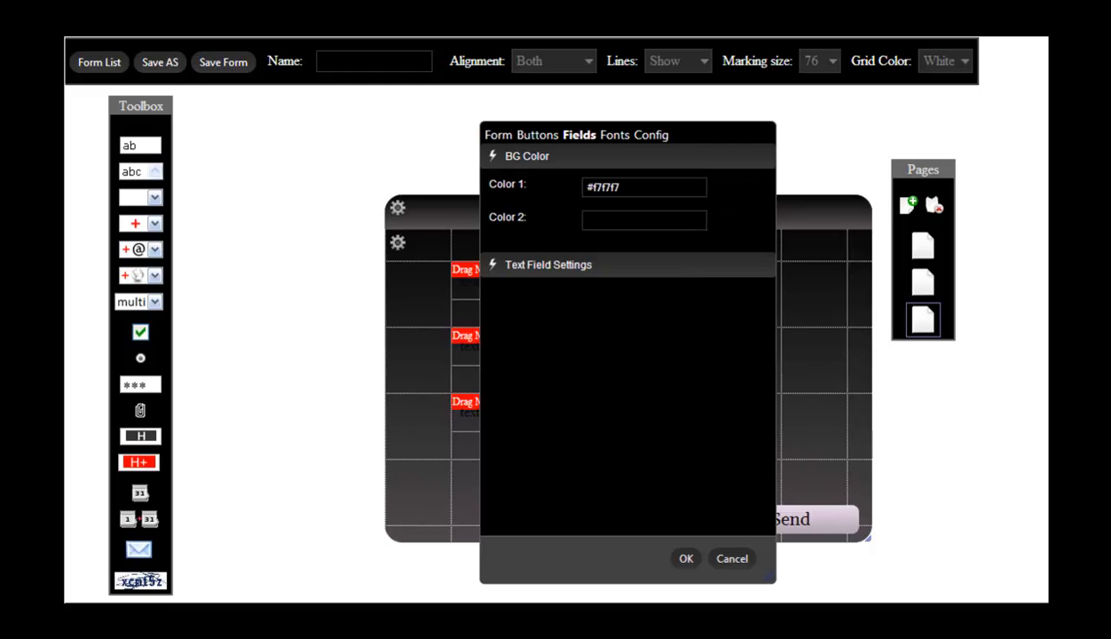
pyautogui.click(548, 264)
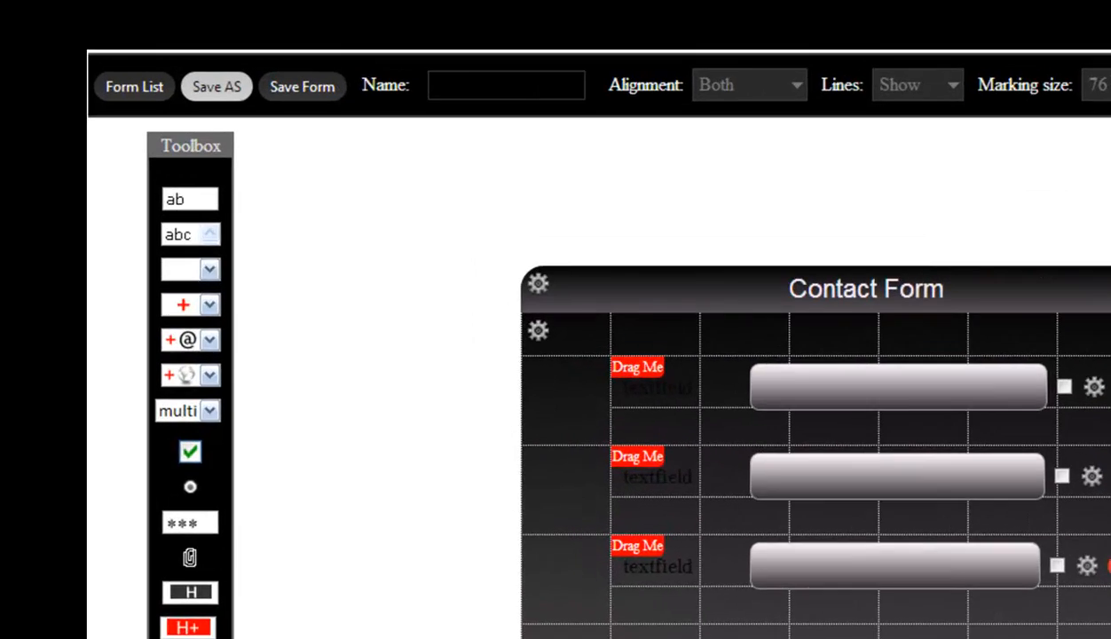
# - Name the form 'VideoDemoForm' and save it
pyautogui.click(336, 57)
pyautogui.write('V')
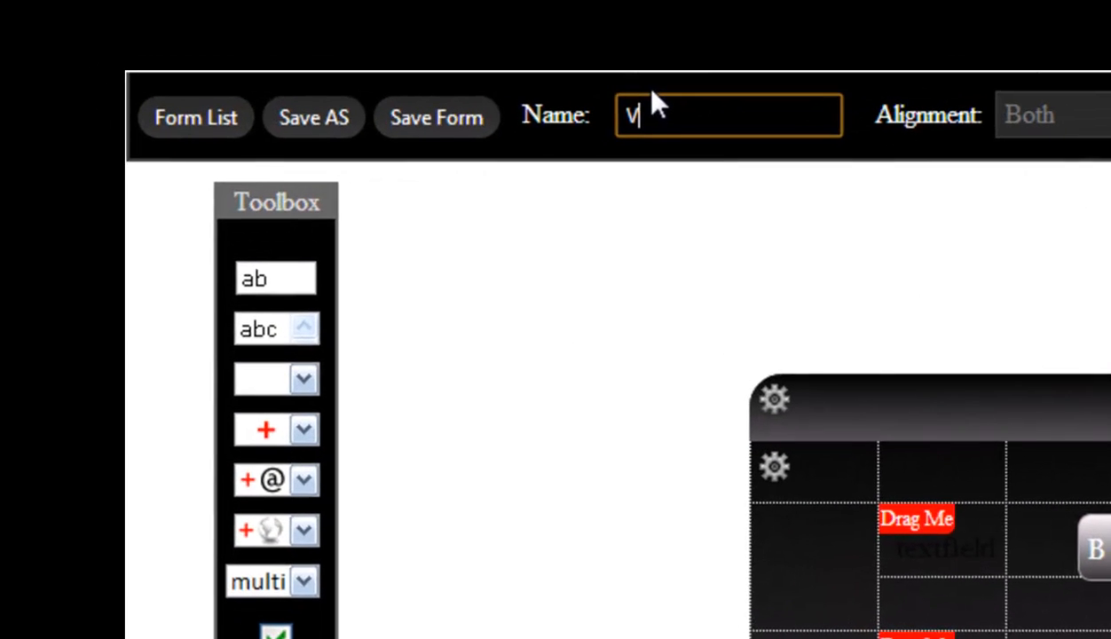
pyautogui.write('ideoDemoF')
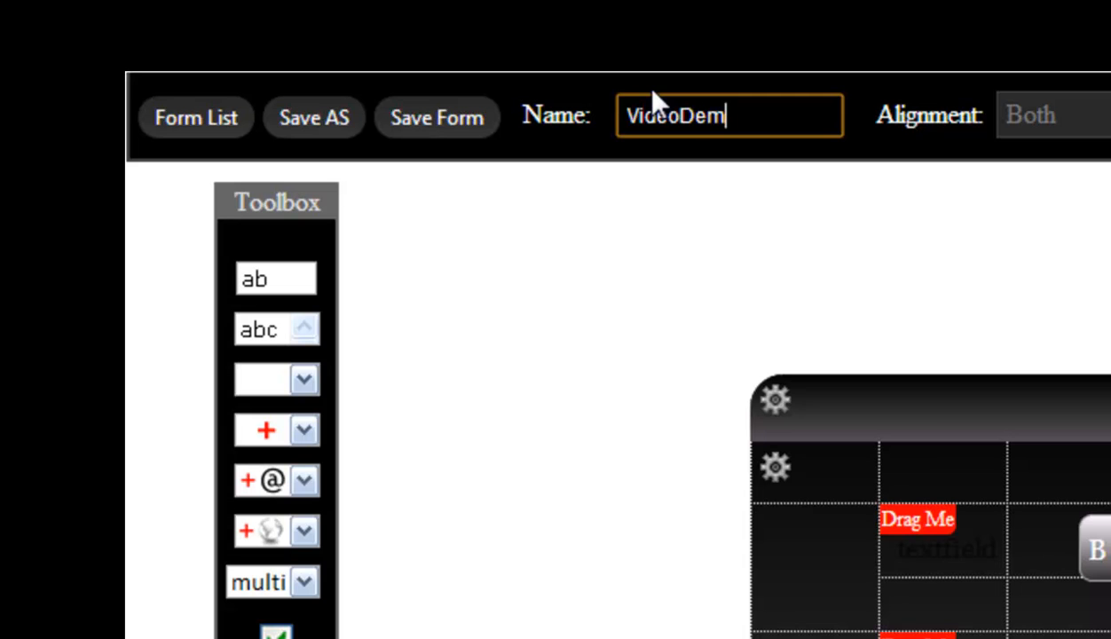
pyautogui.write('orm')
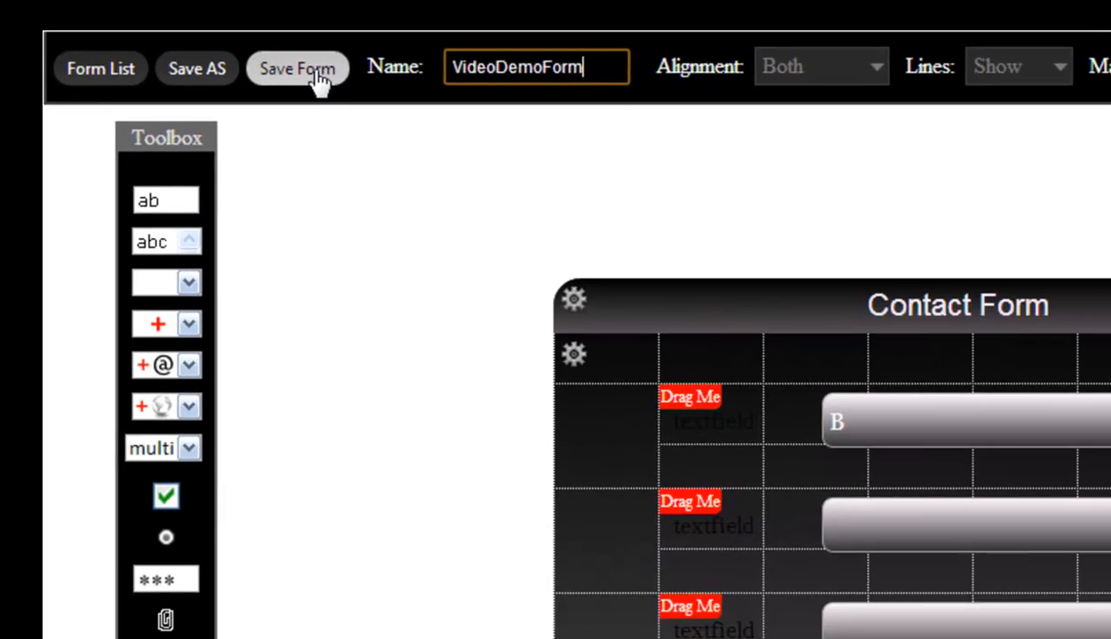
pyautogui.click(437, 117)
pyautogui.press('Return')
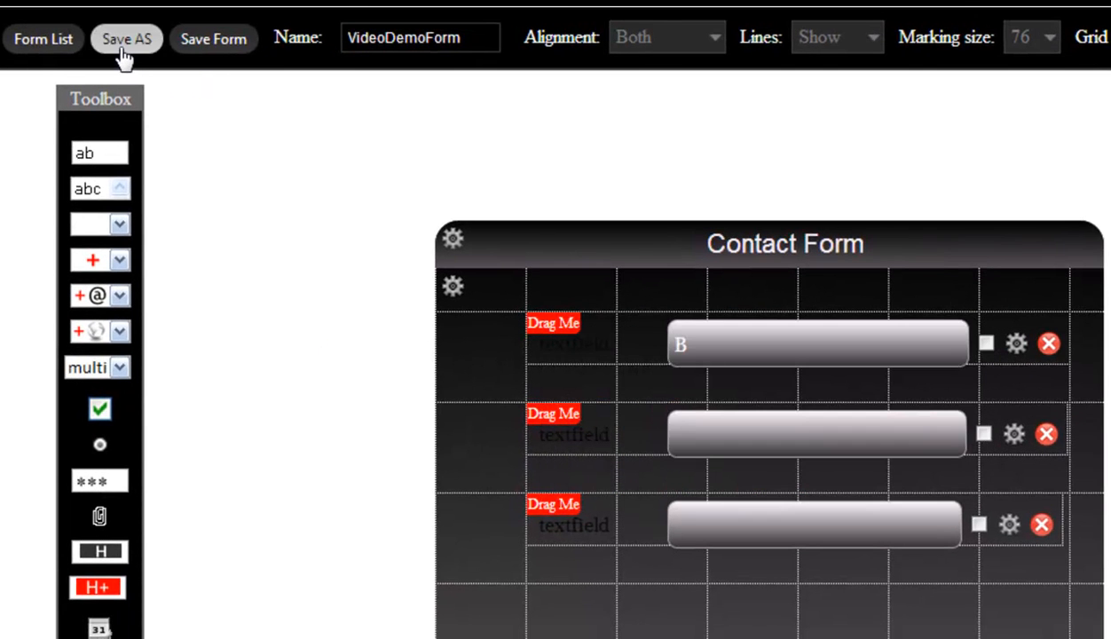
# - Save a copy of the form as 'NewVideoDemoForm'
pyautogui.click(124, 44)
pyautogui.write('N')
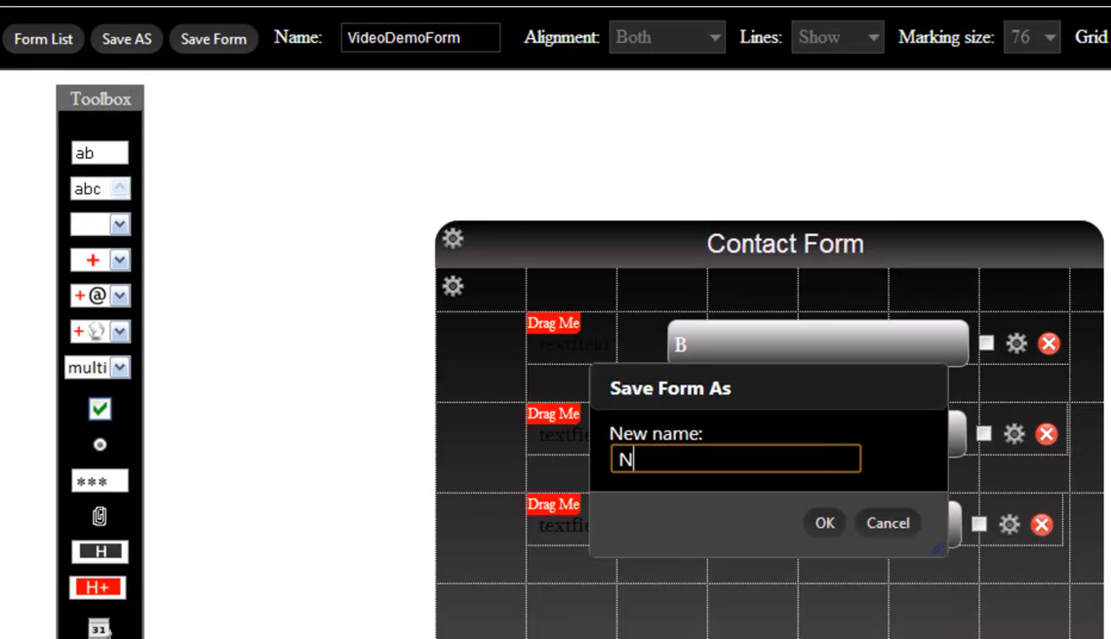
pyautogui.write('ewVideoDemo')
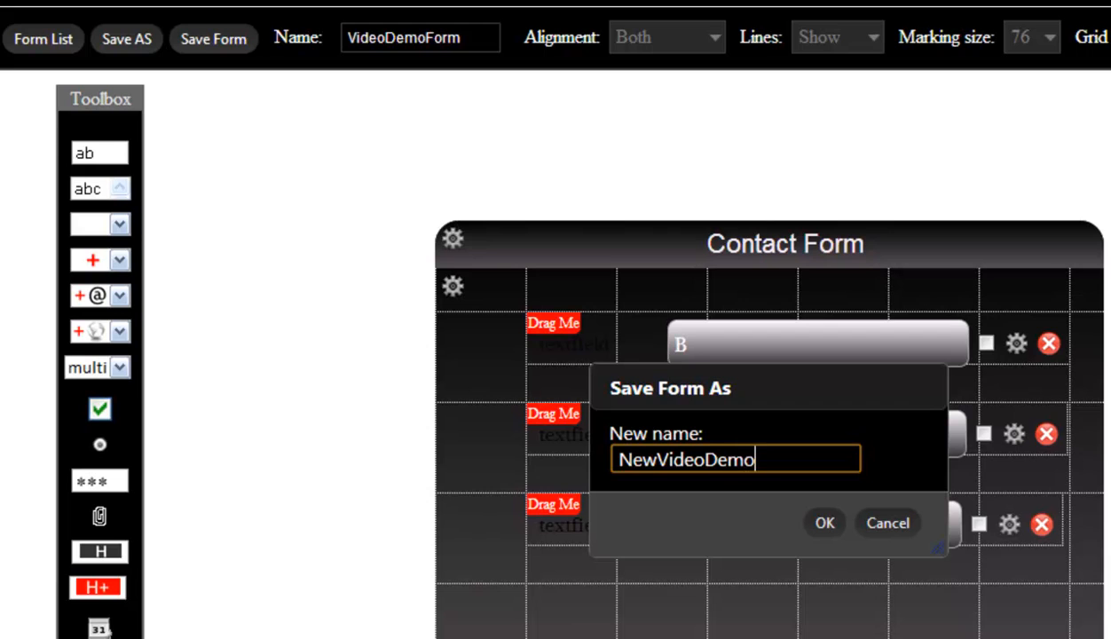
pyautogui.write('Form')
pyautogui.click(821, 526)
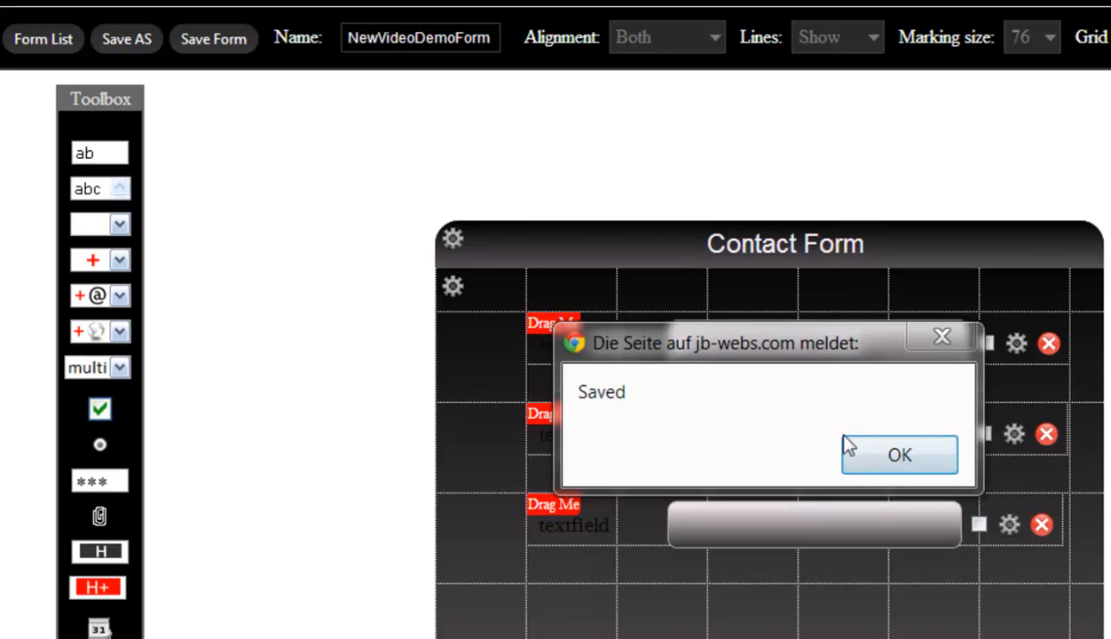
pyautogui.click(878, 454)
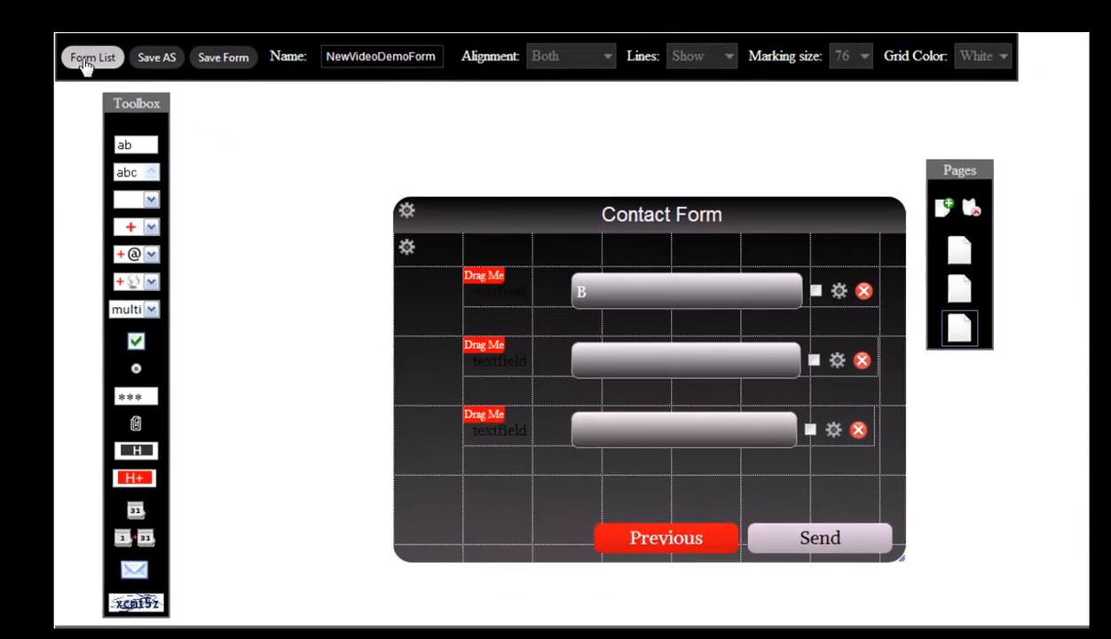
# - Leave the editor for the Form List and reopen NewVideoDemoForm for editing
pyautogui.click(85, 60)
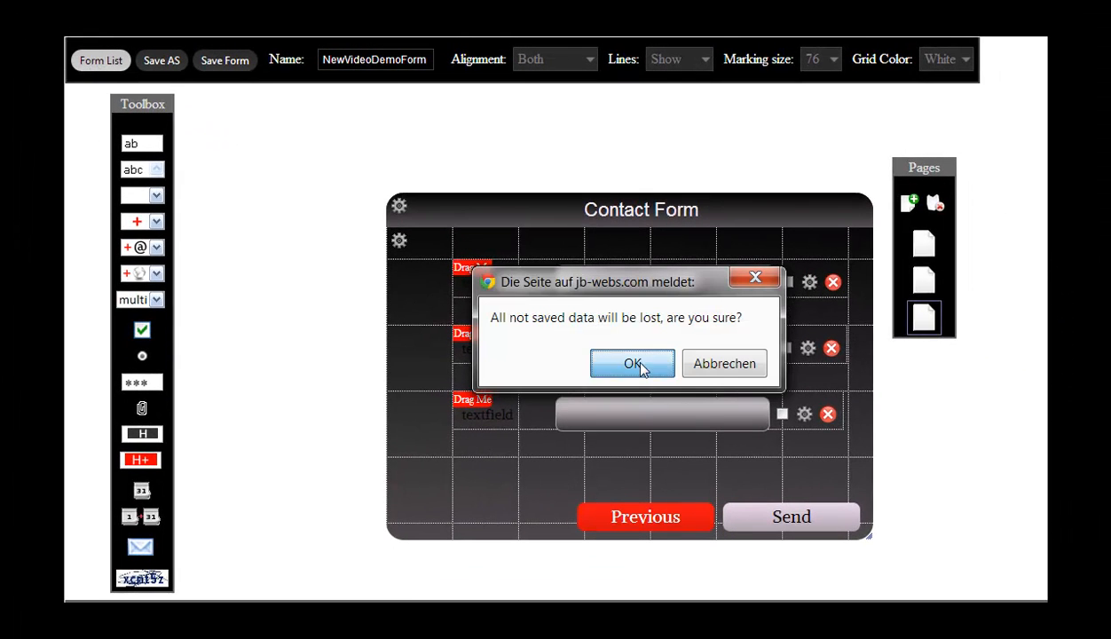
pyautogui.click(634, 363)
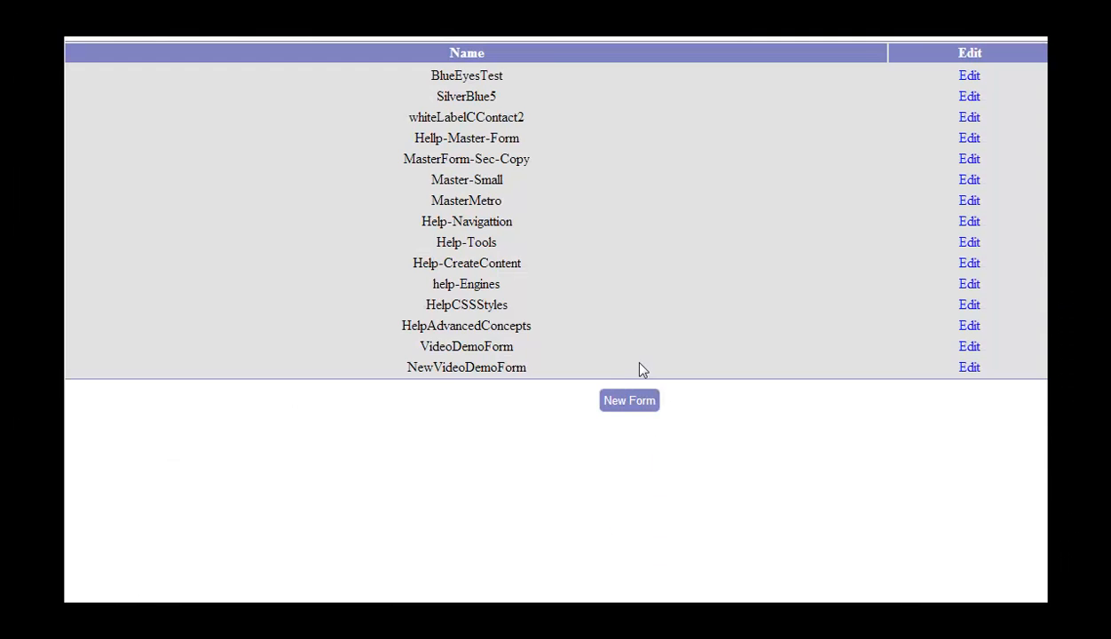
pyautogui.click(966, 370)
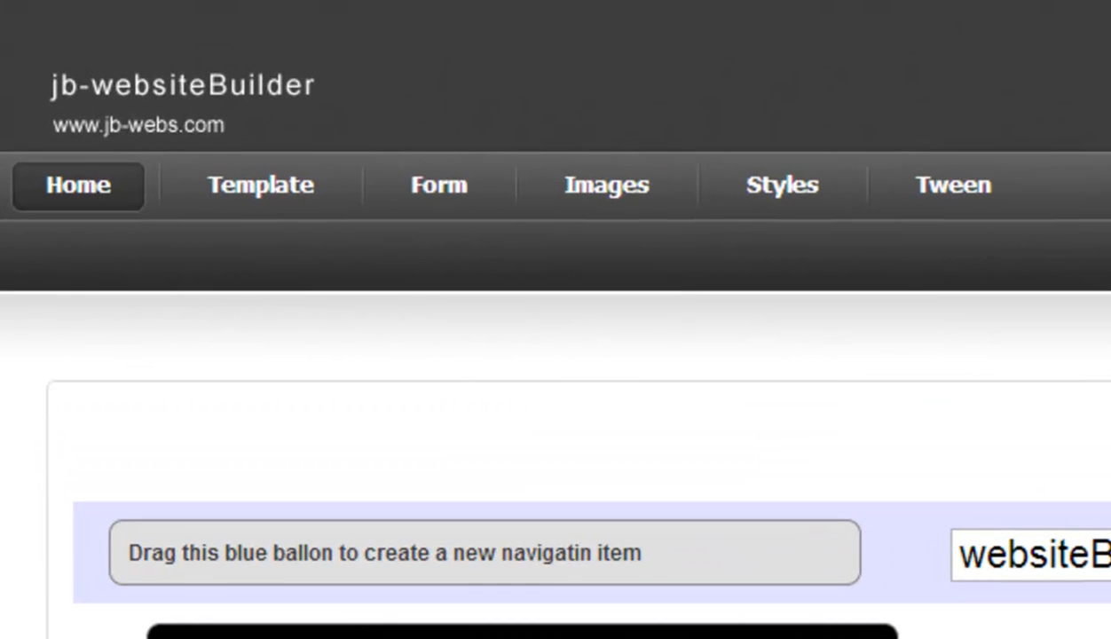
# - Export statistics for period 6/1/2012 - 5/1/2013 covering All forms
pyautogui.moveTo(417, 197)
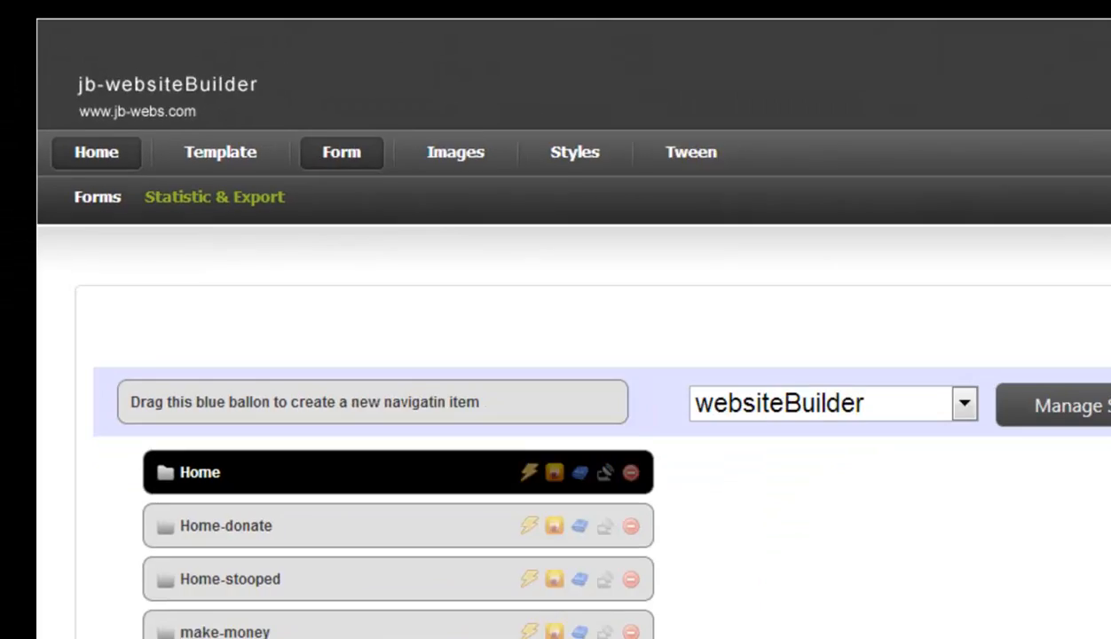
pyautogui.click(252, 250)
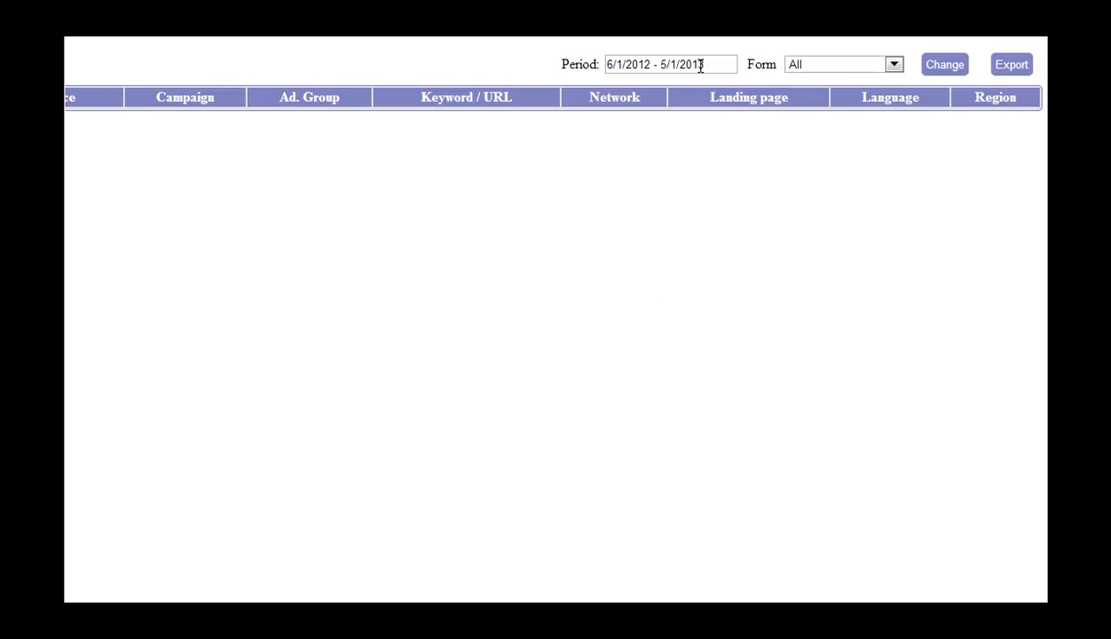
pyautogui.click(700, 66)
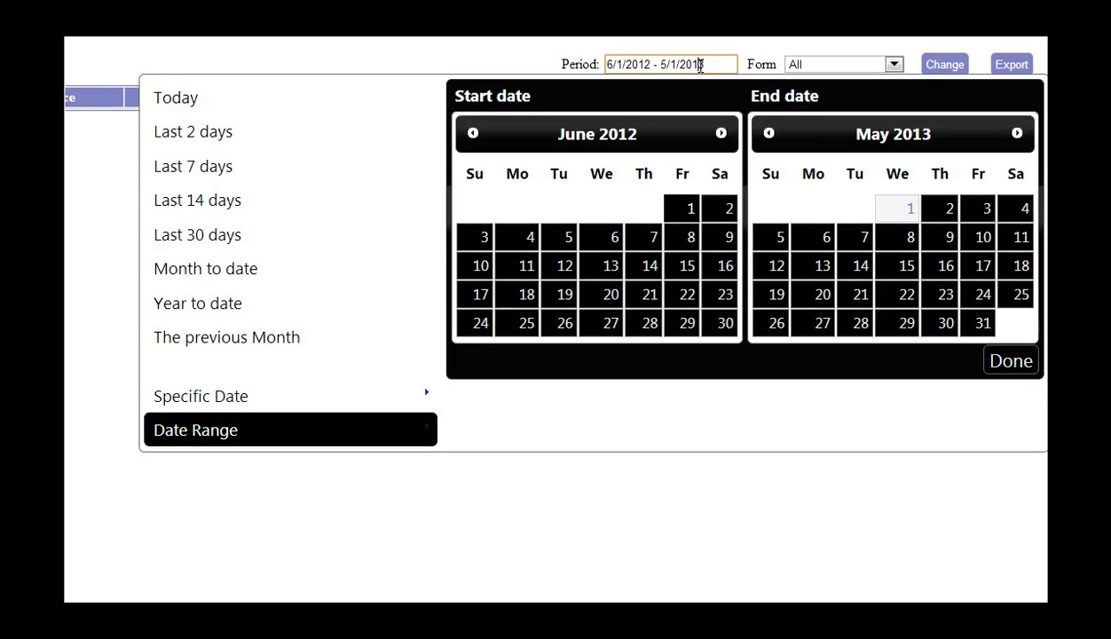
pyautogui.click(747, 69)
pyautogui.click(892, 65)
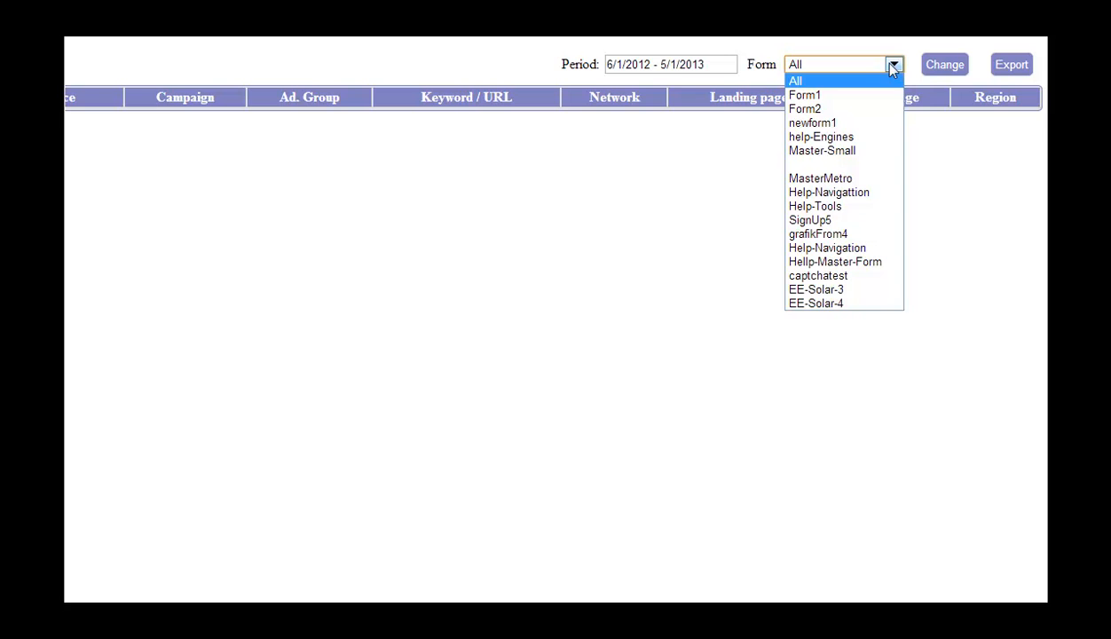
pyautogui.click(893, 65)
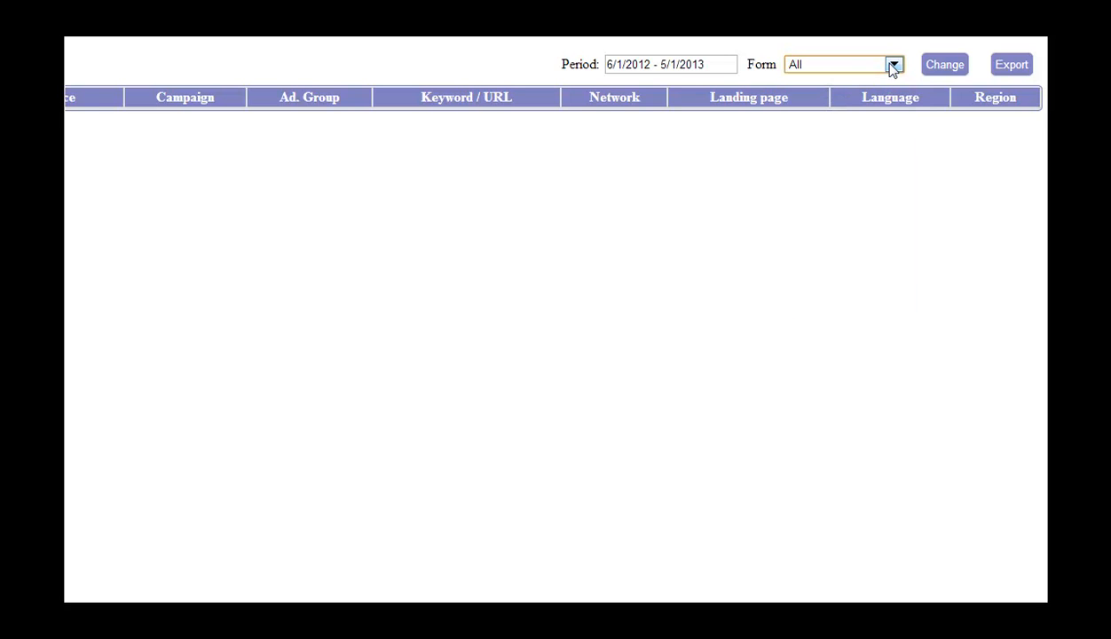
pyautogui.click(1007, 65)
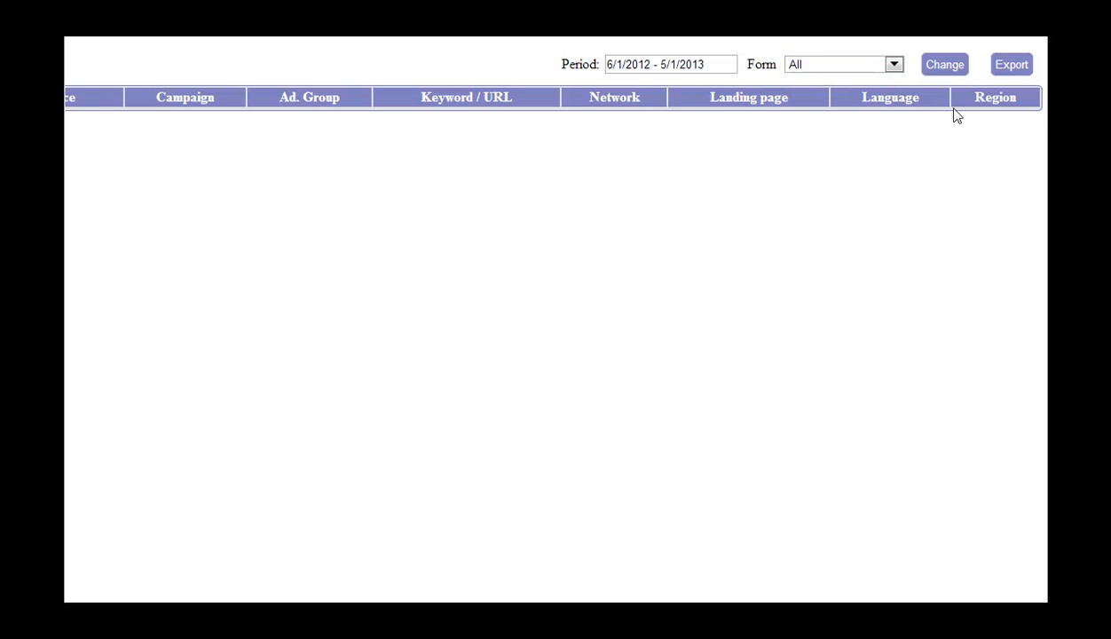